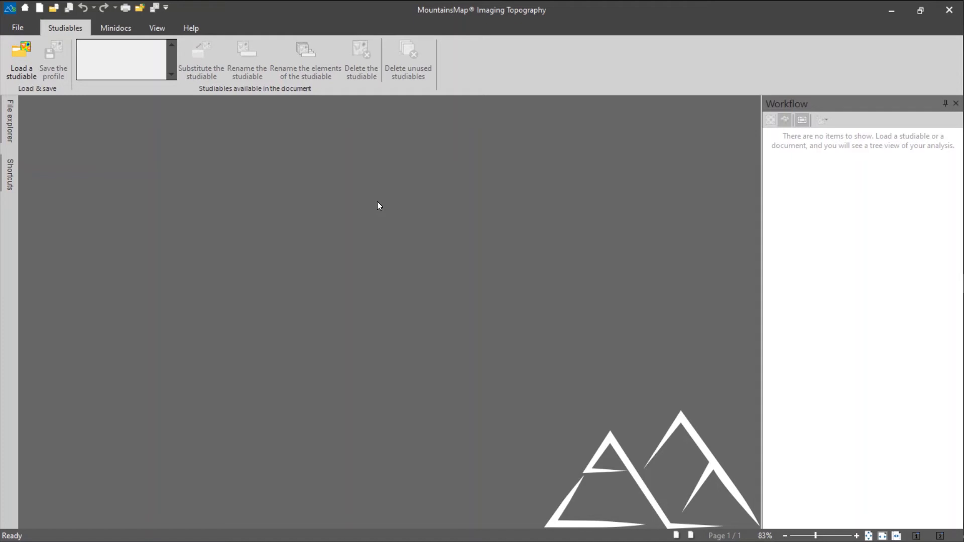
# Step: Load the Profiles studiable from the Contour folder onto the page and position its curve frame just below the header
pyautogui.click(13, 124)
pyautogui.moveTo(135, 333); pyautogui.dragTo(486, 331)
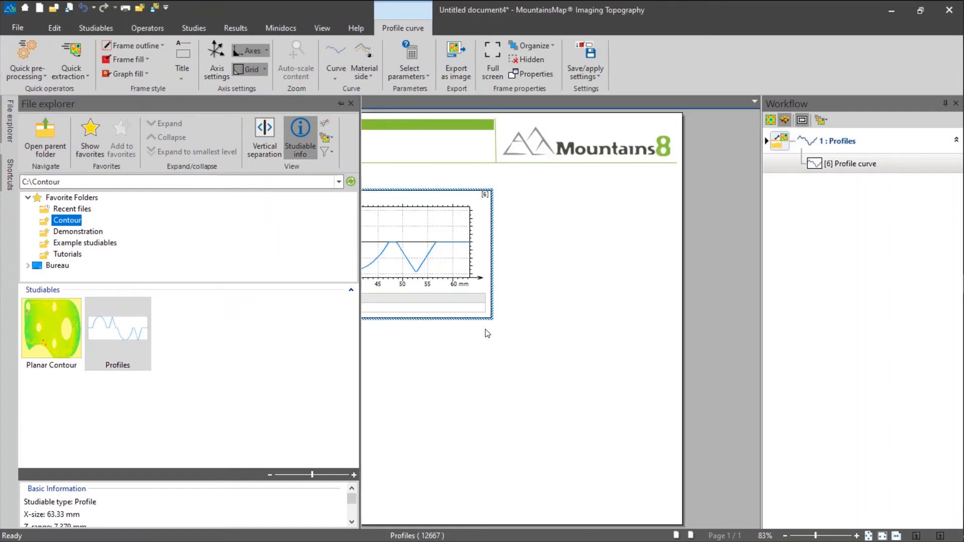
pyautogui.moveTo(484, 228); pyautogui.dragTo(467, 211)
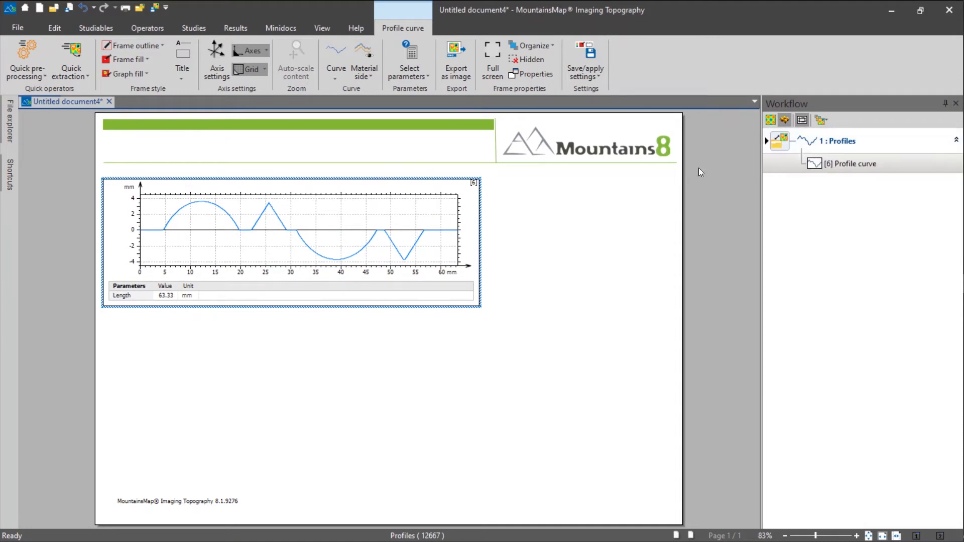
# Step: Add a Contour analysis study of the profile beneath the profile curve and show it full screen
pyautogui.click(196, 28)
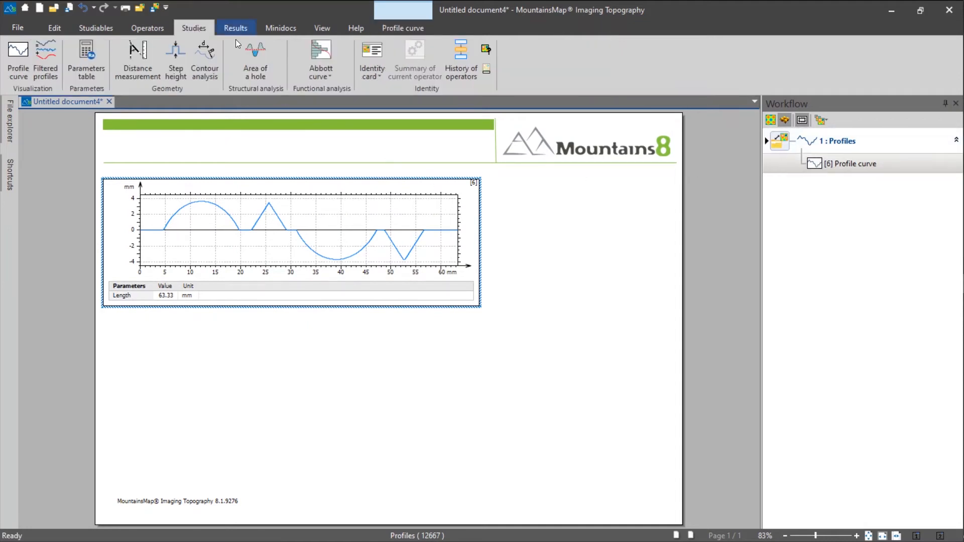
pyautogui.click(206, 78)
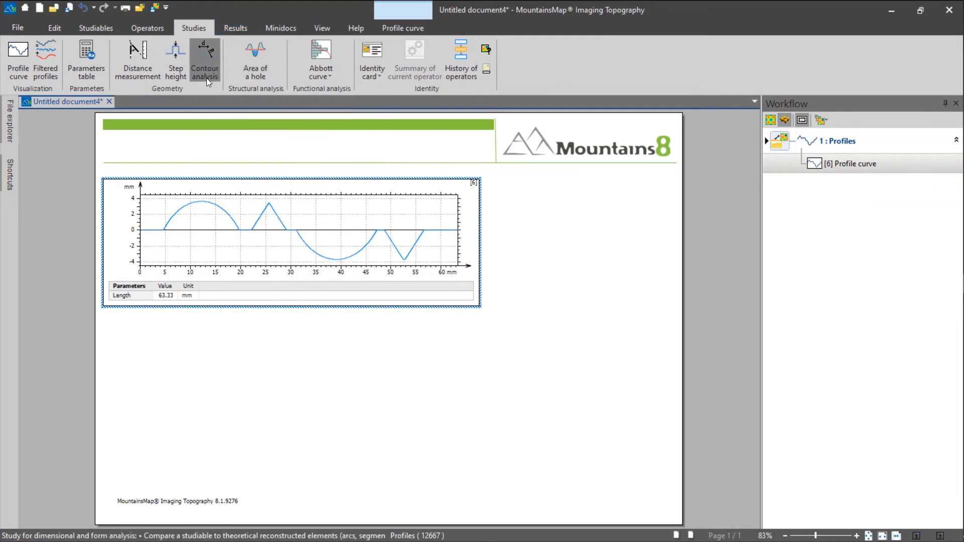
pyautogui.moveTo(445, 325); pyautogui.dragTo(433, 322)
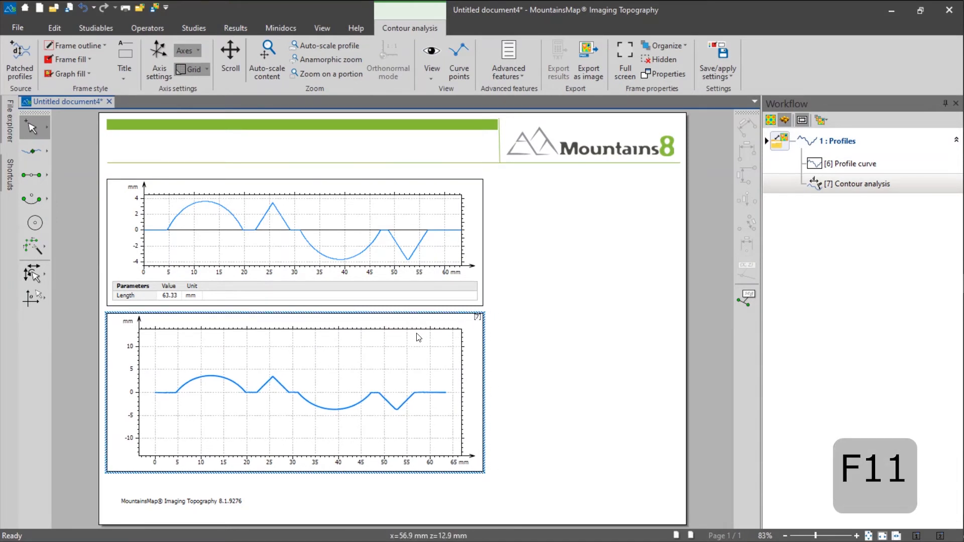
pyautogui.press('F11')
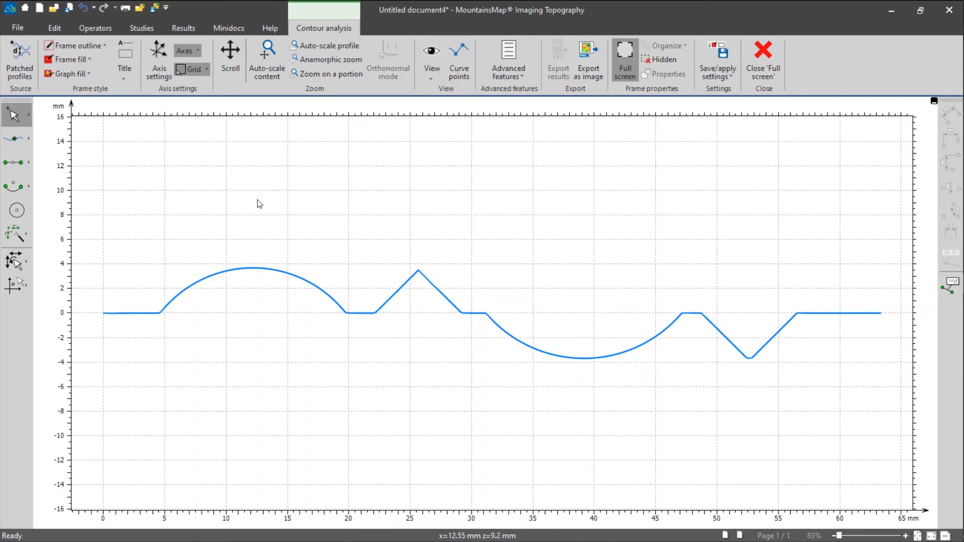
# Step: Create a profile point at the apex of the triangular peak, at about x = 25.65 mm, z = 3.504 mm
pyautogui.click(17, 145)
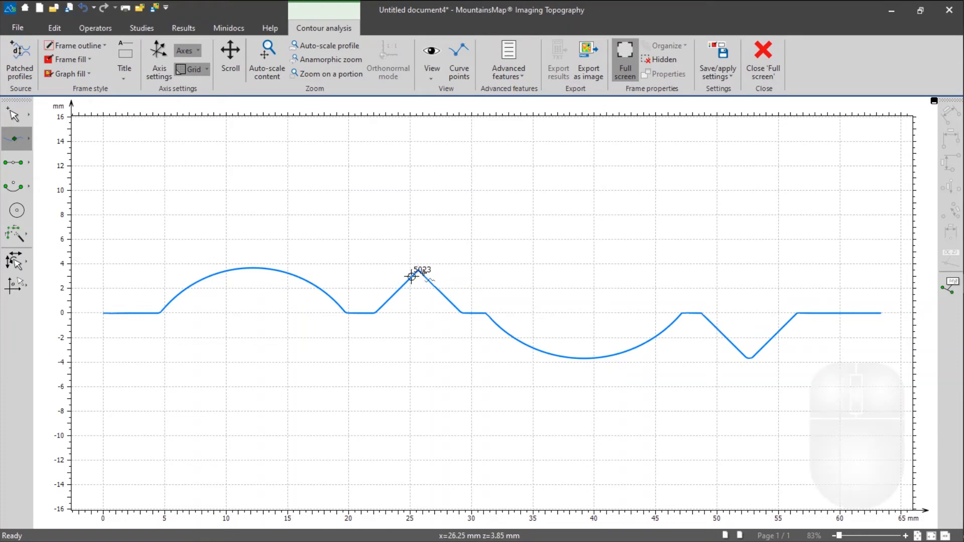
pyautogui.scroll(5, 413, 276)
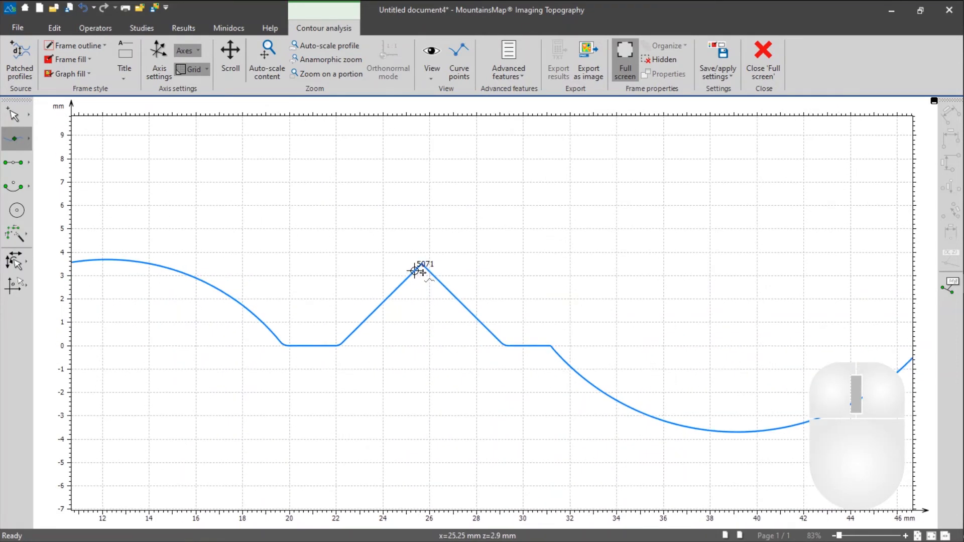
pyautogui.scroll(3, 428, 275)
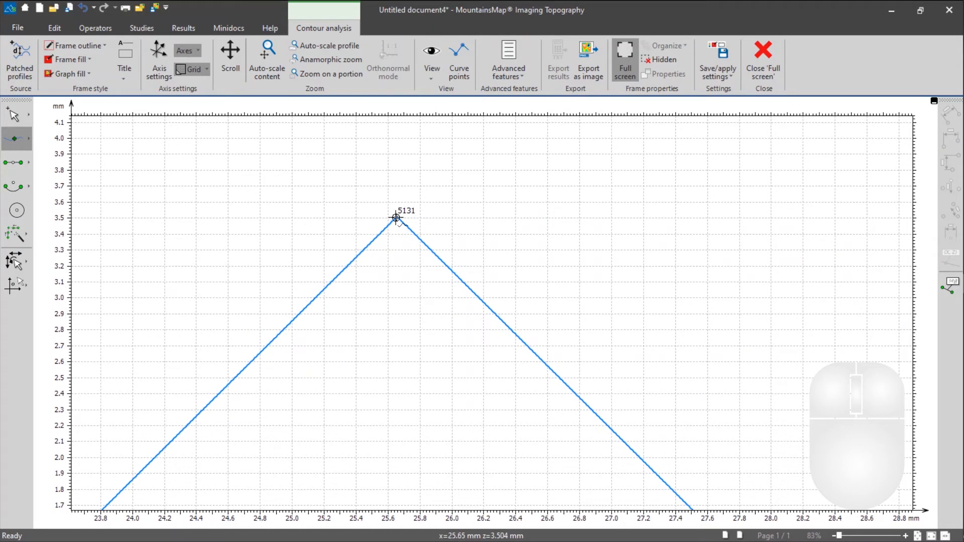
pyautogui.click(16, 119)
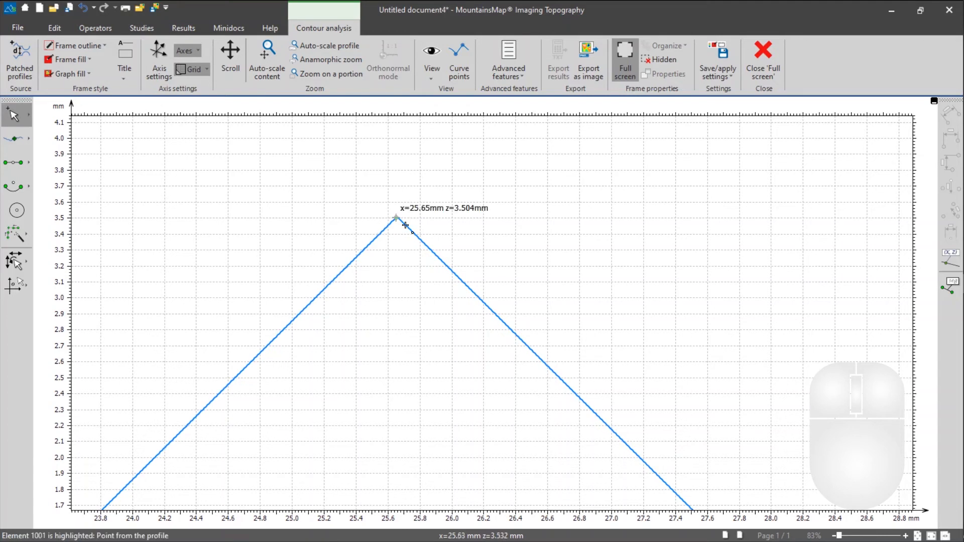
pyautogui.scroll(-2, 424, 276)
pyautogui.scroll(-6, 430, 370)
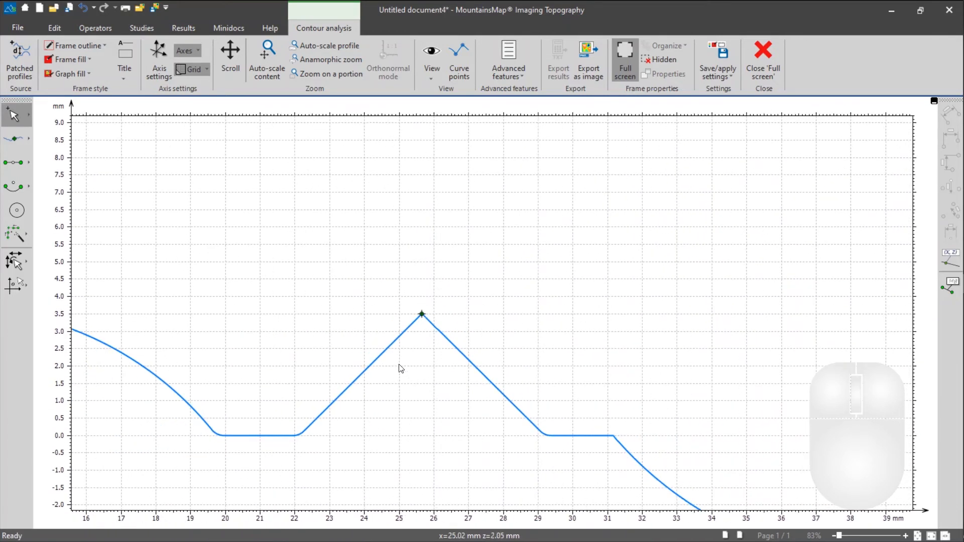
# Step: Create a lowest point in the V-shaped groove, using a profile zone starting at about x = 52 mm and spanning the groove's bottom
pyautogui.click(267, 77)
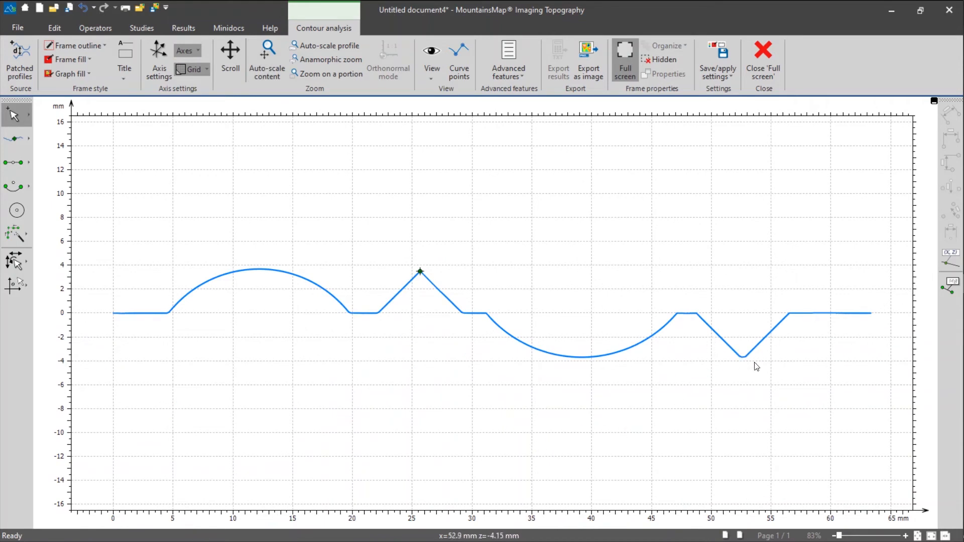
pyautogui.scroll(1, 780, 384)
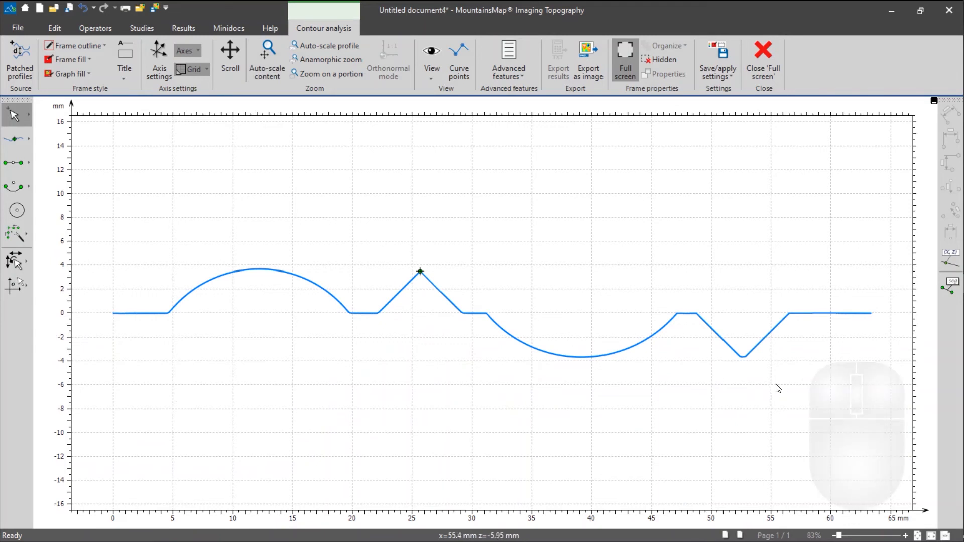
pyautogui.scroll(3, 783, 385)
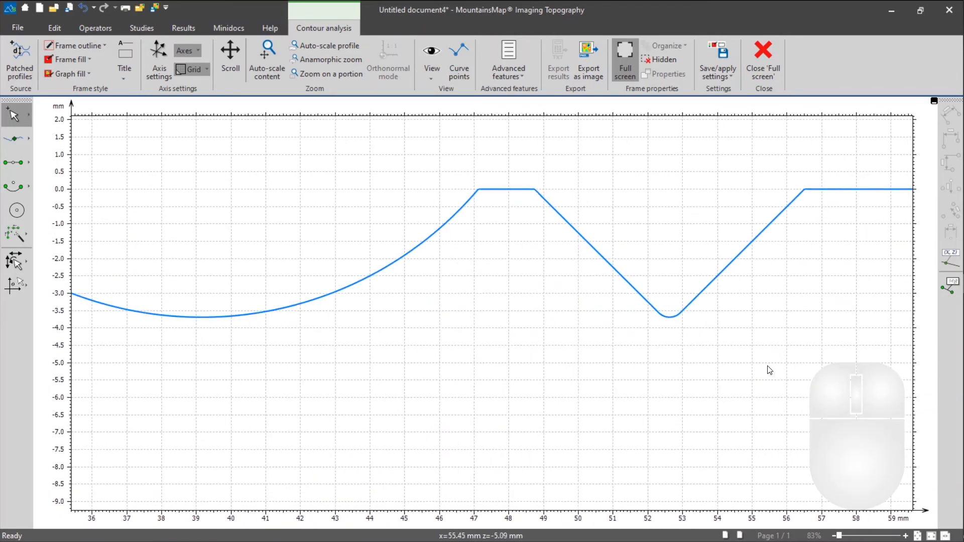
pyautogui.click(28, 144)
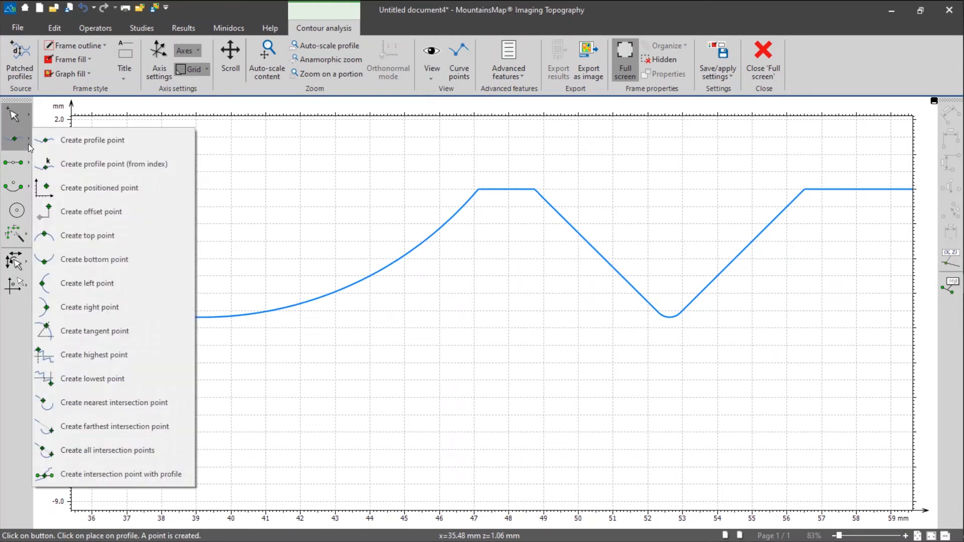
pyautogui.click(152, 377)
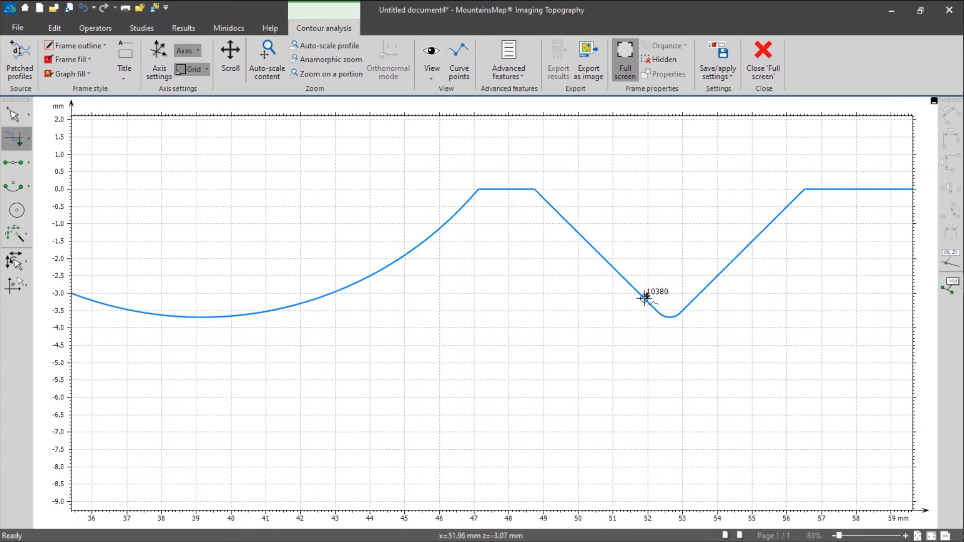
pyautogui.moveTo(645, 298); pyautogui.dragTo(697, 295)
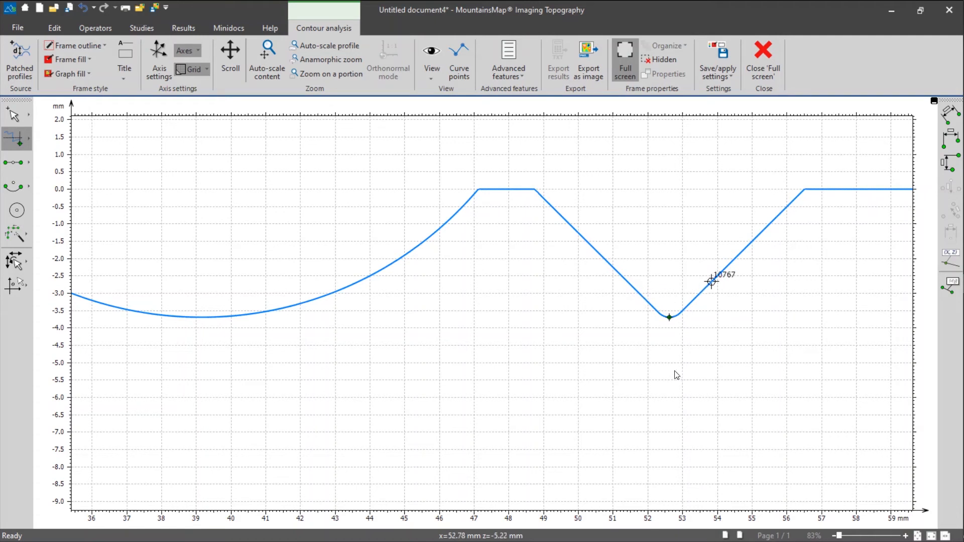
# Step: Measure the vertical distance between the peak point and the groove's lowest point, placing the dimension text above the V-shaped groove
pyautogui.click(270, 70)
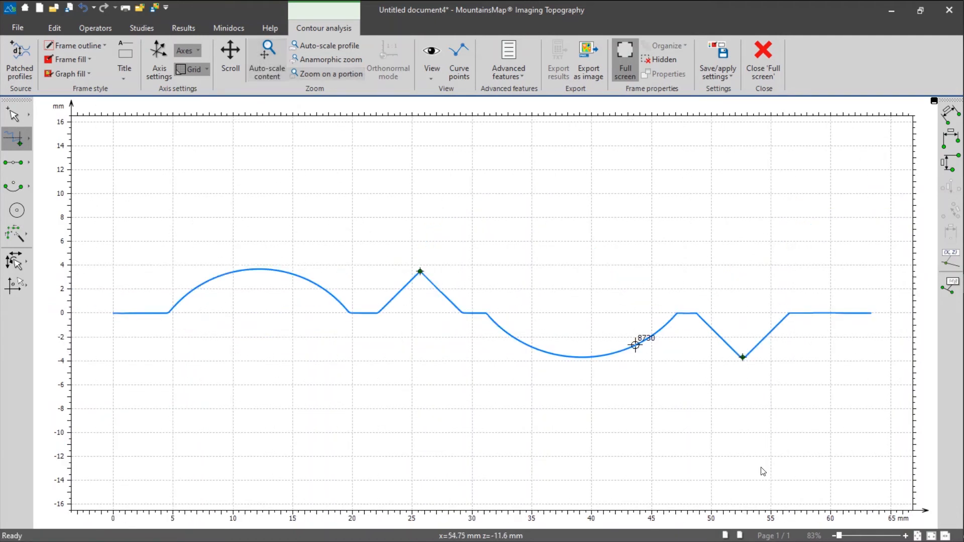
pyautogui.click(421, 272)
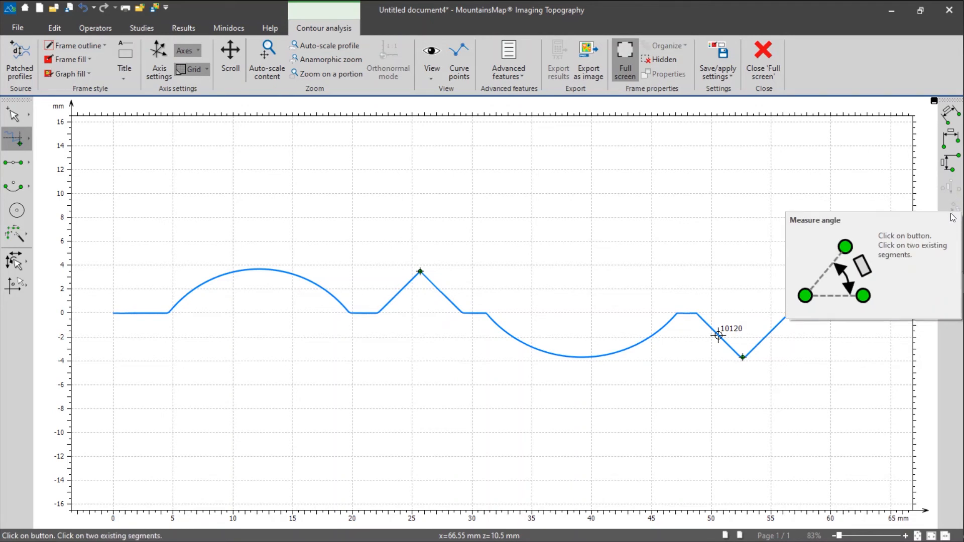
pyautogui.click(953, 165)
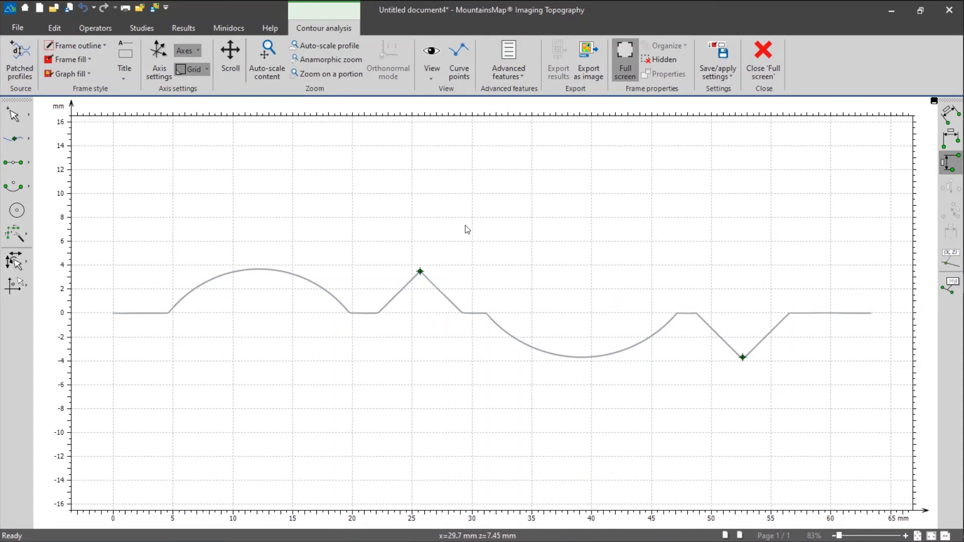
pyautogui.click(443, 270)
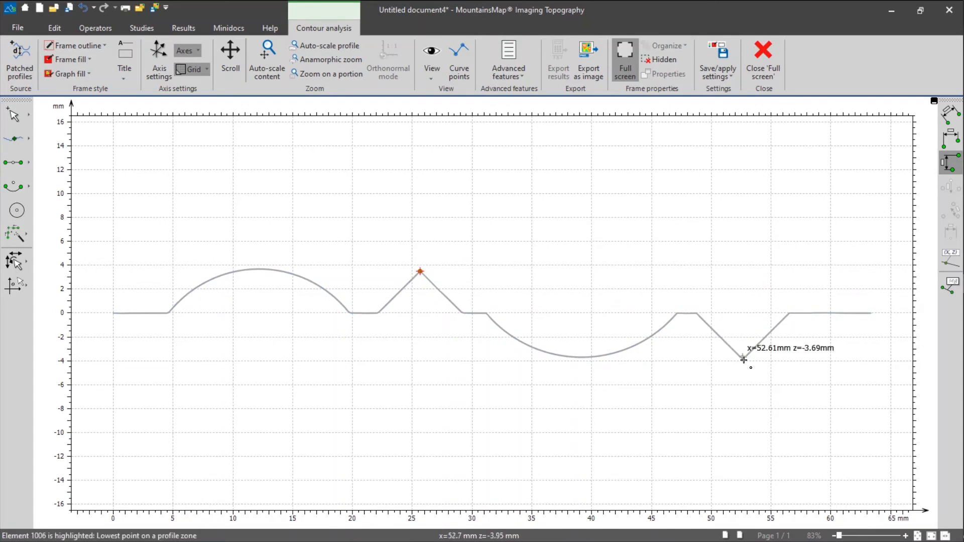
pyautogui.click(744, 361)
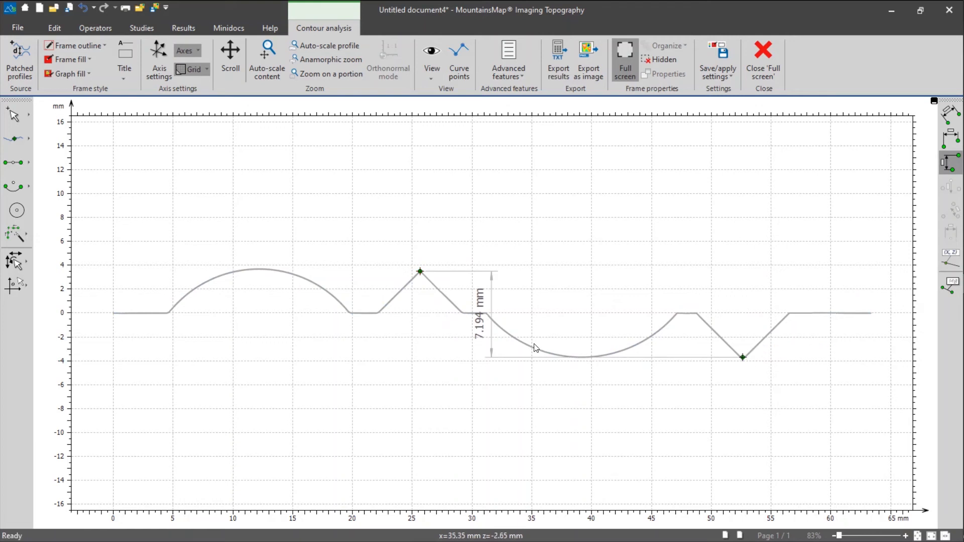
pyautogui.moveTo(490, 329); pyautogui.dragTo(755, 230)
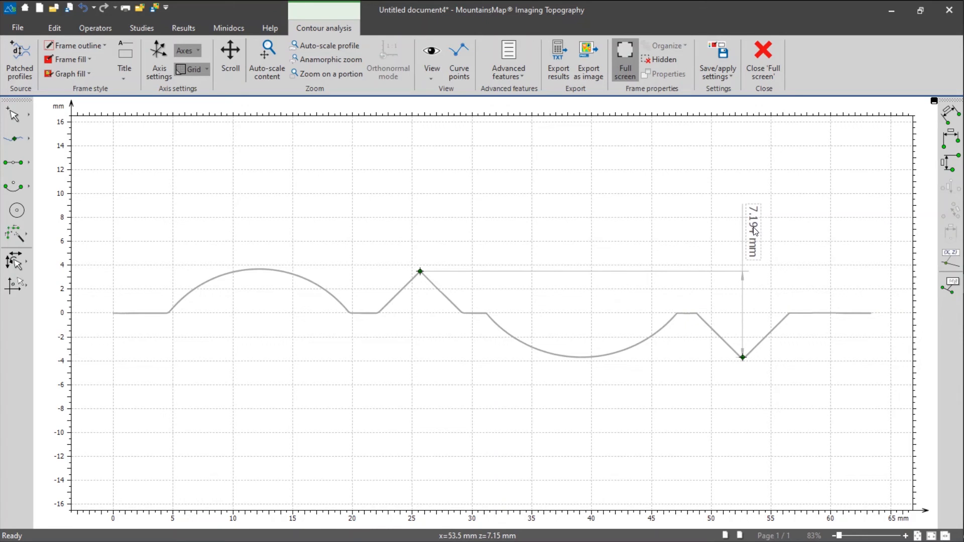
pyautogui.rightClick(785, 230)
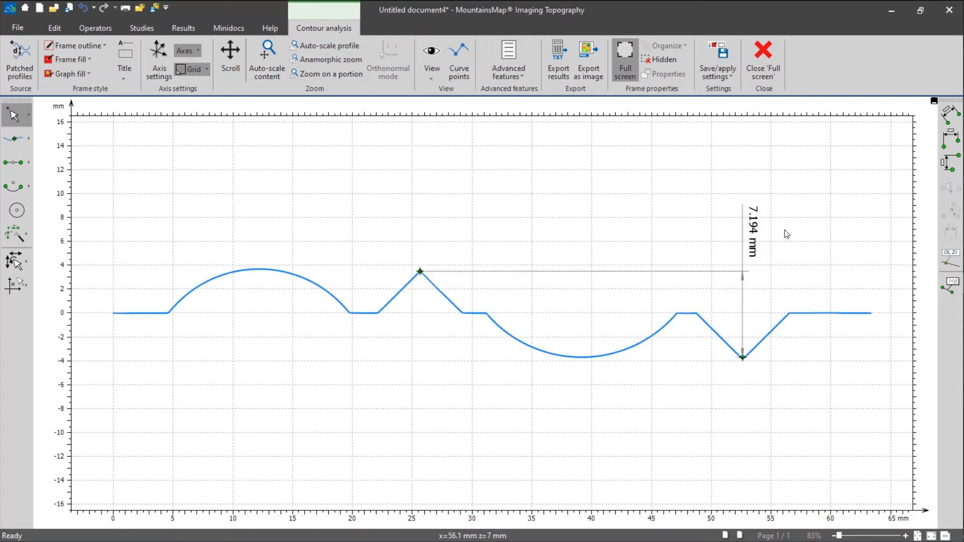
# Step: Set the vertical dimension to display 2 significant digits
pyautogui.click(755, 235)
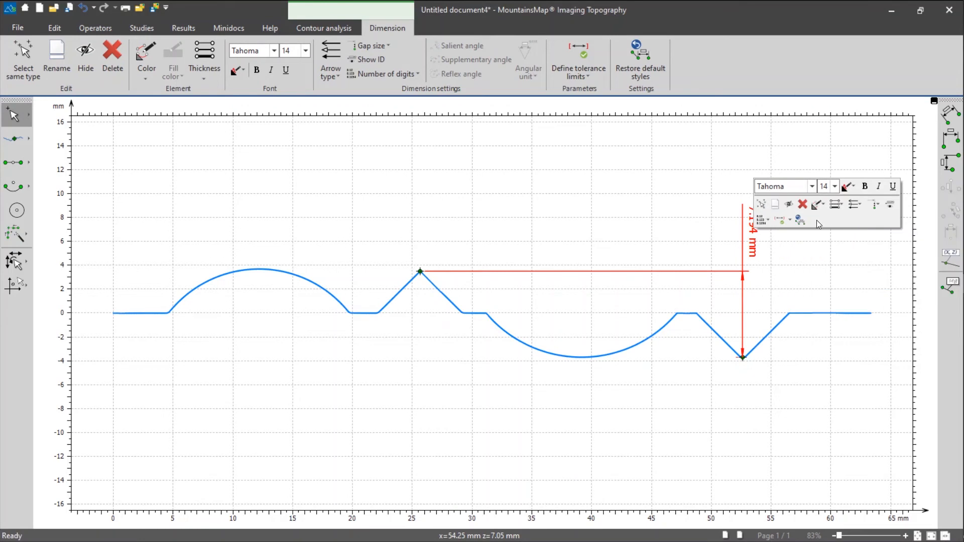
pyautogui.click(768, 222)
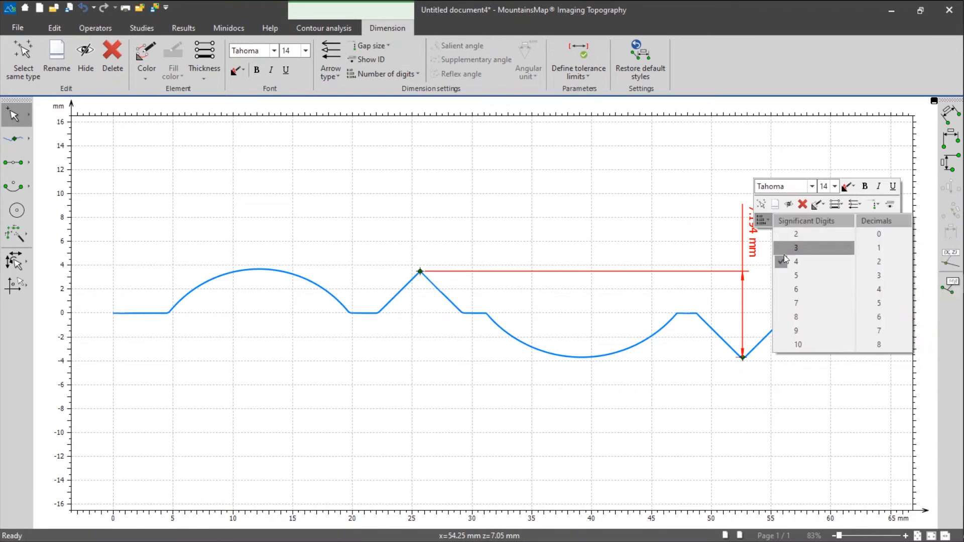
pyautogui.click(801, 240)
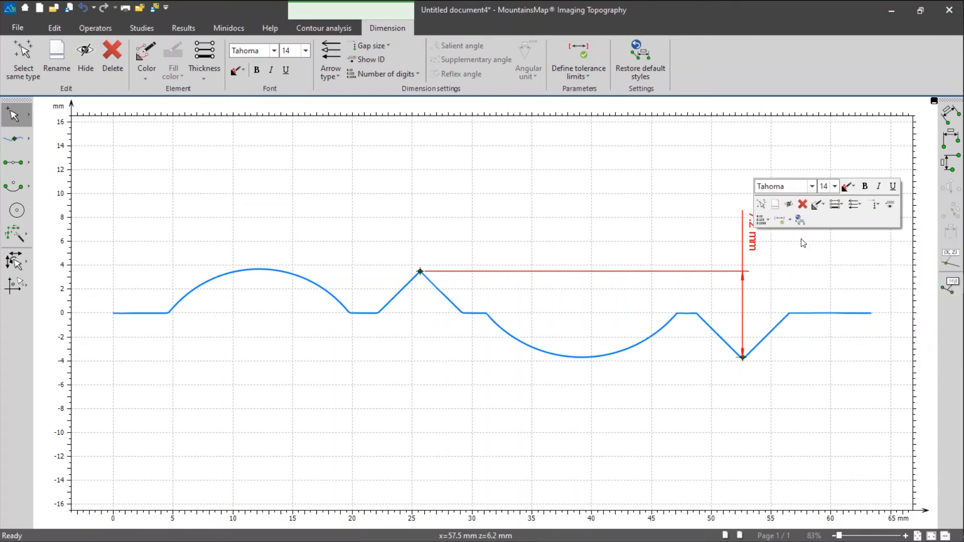
pyautogui.click(643, 221)
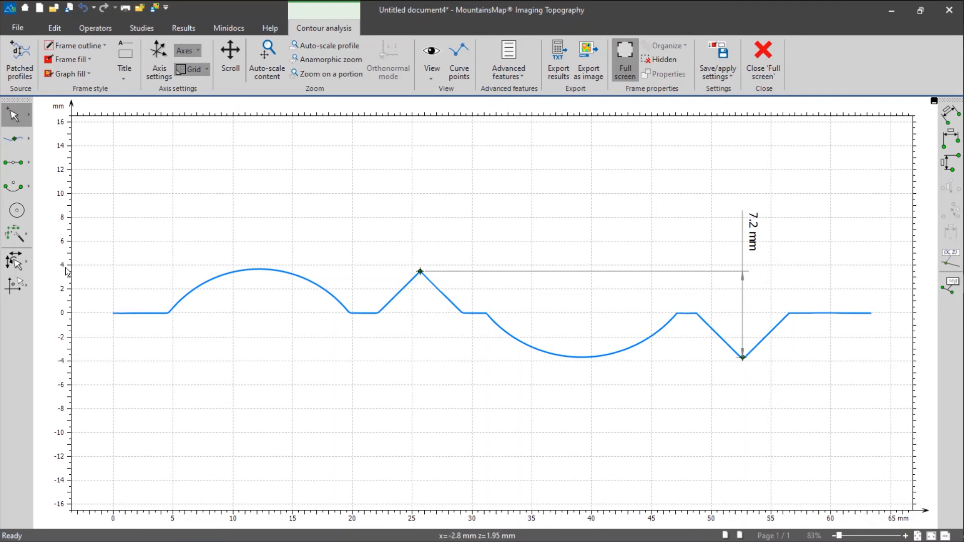
# Step: Create a segment on the flat at the profile's start, from about x = 0.2 mm to x = 4 mm
pyautogui.click(13, 171)
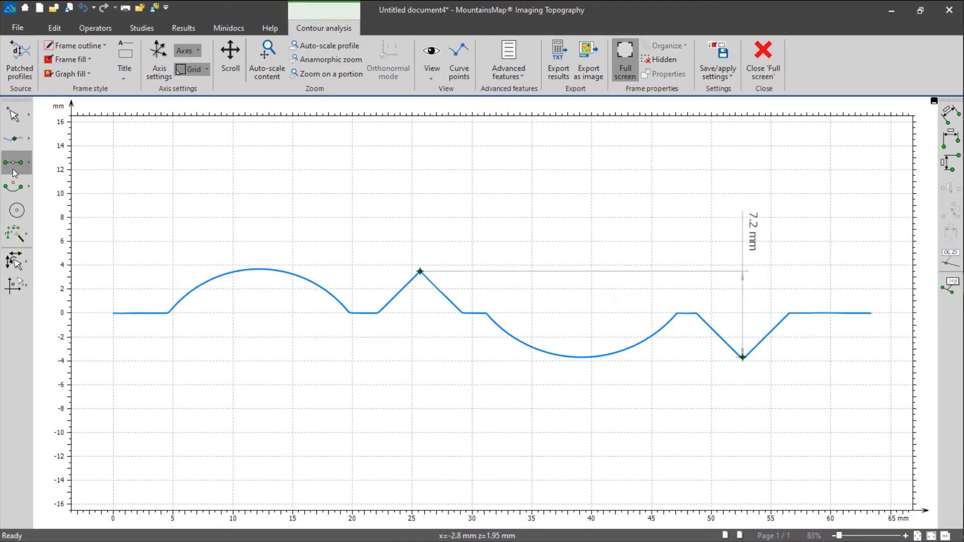
pyautogui.click(115, 313)
pyautogui.click(163, 315)
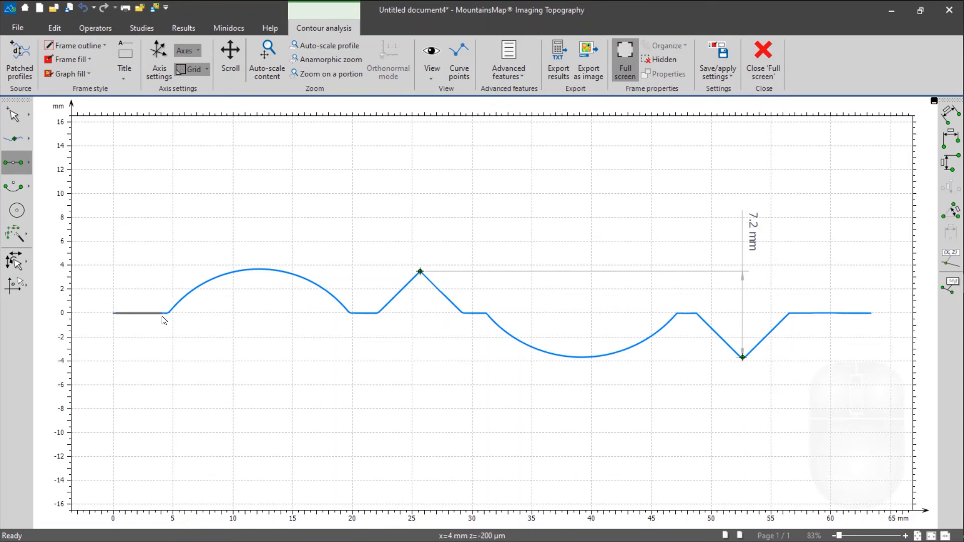
pyautogui.scroll(2, 134, 327)
pyautogui.scroll(4, 134, 326)
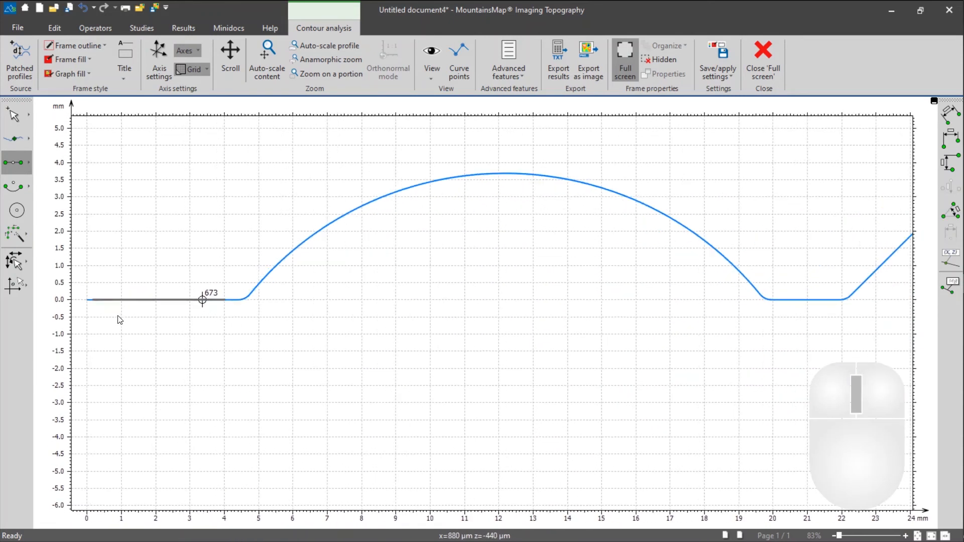
pyautogui.press('Escape')
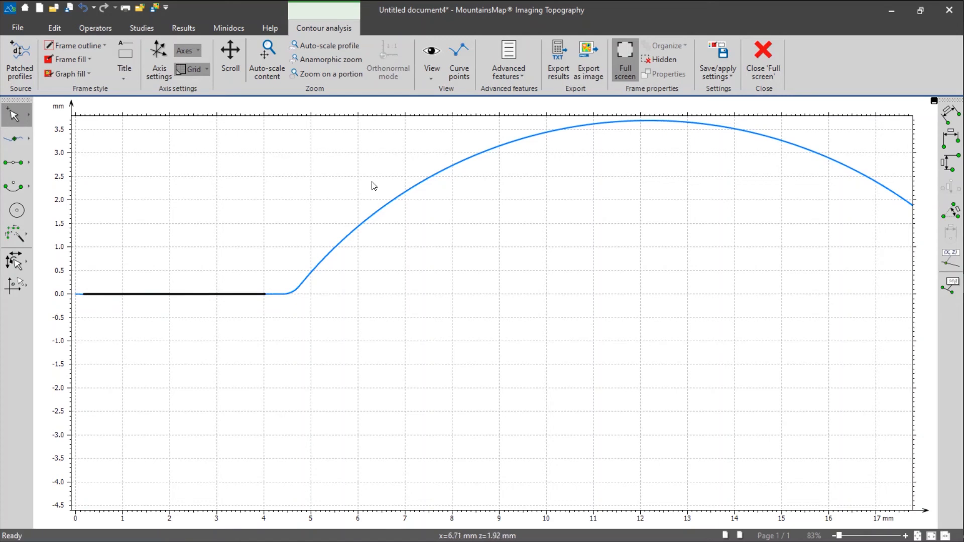
# Step: Create segments on the flats either side of the triangular peak and on both its flanks, from about x = 20 mm to x = 31 mm
pyautogui.click(274, 69)
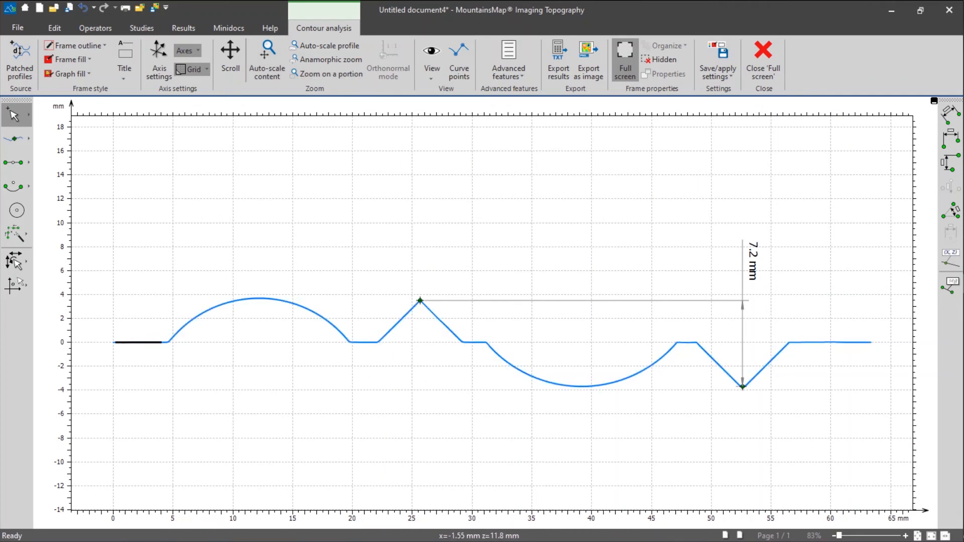
pyautogui.click(13, 162)
pyautogui.scroll(2, 380, 361)
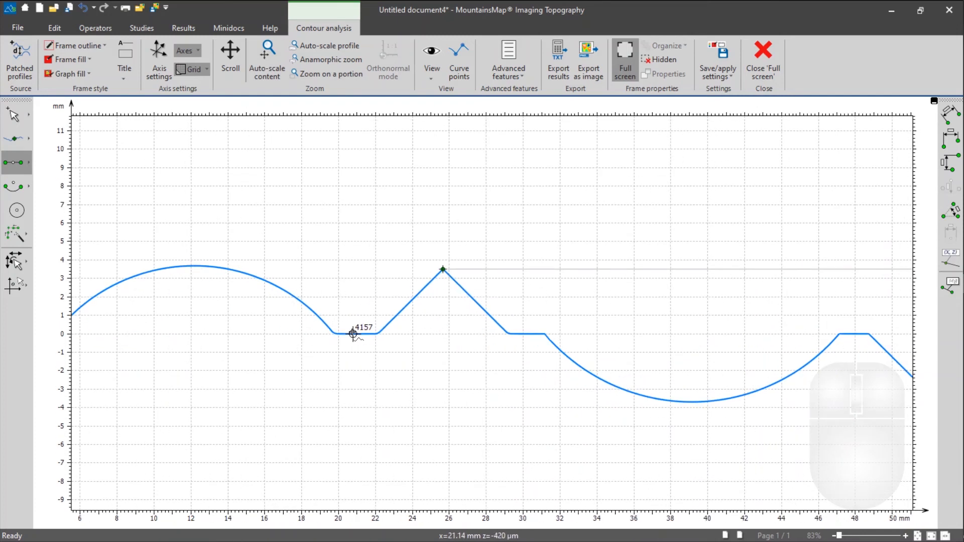
pyautogui.moveTo(341, 334)
pyautogui.mouseDown()
pyautogui.moveTo(371, 334)
pyautogui.moveTo(432, 276)
pyautogui.moveTo(460, 286)
pyautogui.moveTo(498, 324)
pyautogui.moveTo(539, 334)
pyautogui.mouseUp()
# Step: Create segments on the flat before the V-shaped groove, both groove flanks and the end flat, from about x = 47 mm to x = 62 mm
pyautogui.press('Right')
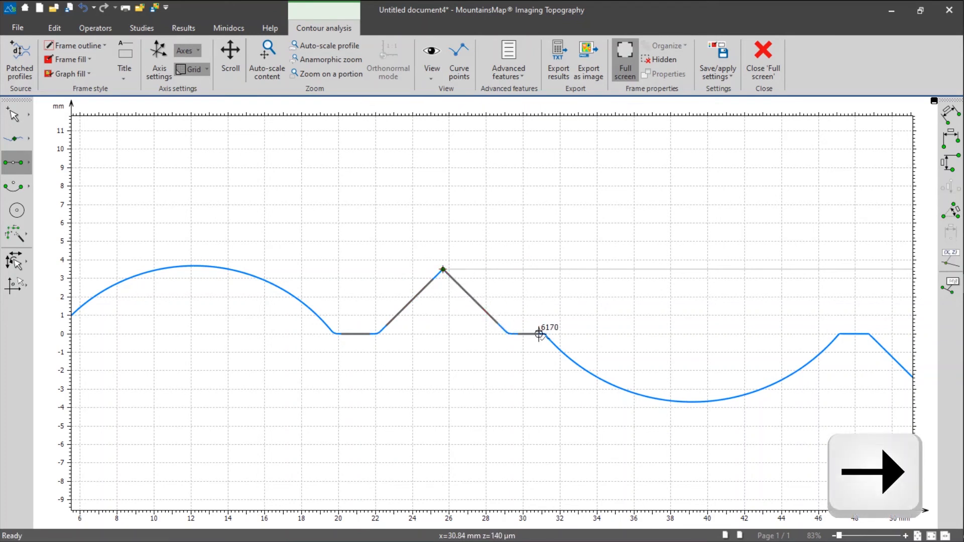
pyautogui.press('Right')
pyautogui.press('Right')
pyautogui.press('Right')
pyautogui.press('Right')
pyautogui.press('Right')
pyautogui.press('Right')
pyautogui.press('Right')
pyautogui.press('Right')
pyautogui.press('Right')
pyautogui.press('Right')
pyautogui.moveTo(485, 334); pyautogui.dragTo(751, 334)
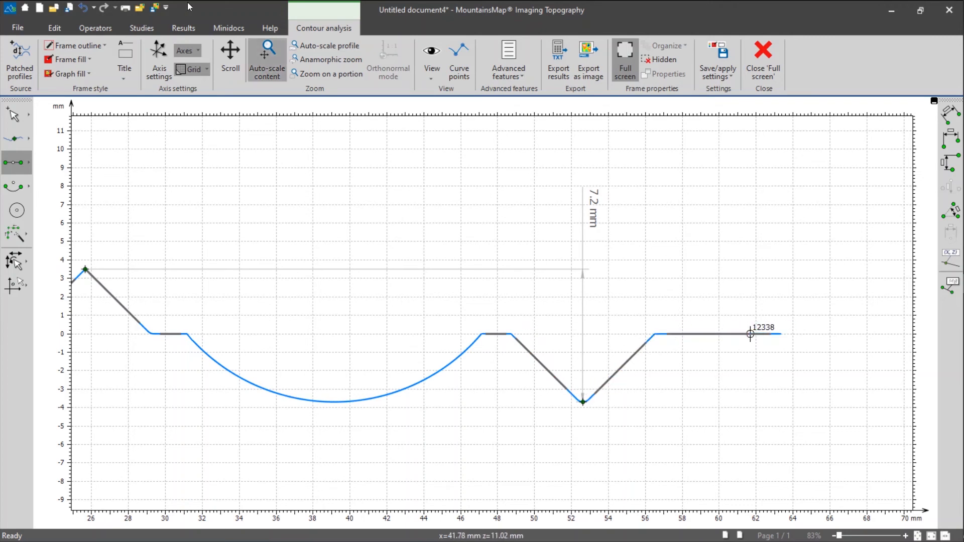
# Step: Create an arc on the convex bump, from about x = 5 mm to x = 19 mm
pyautogui.click(264, 53)
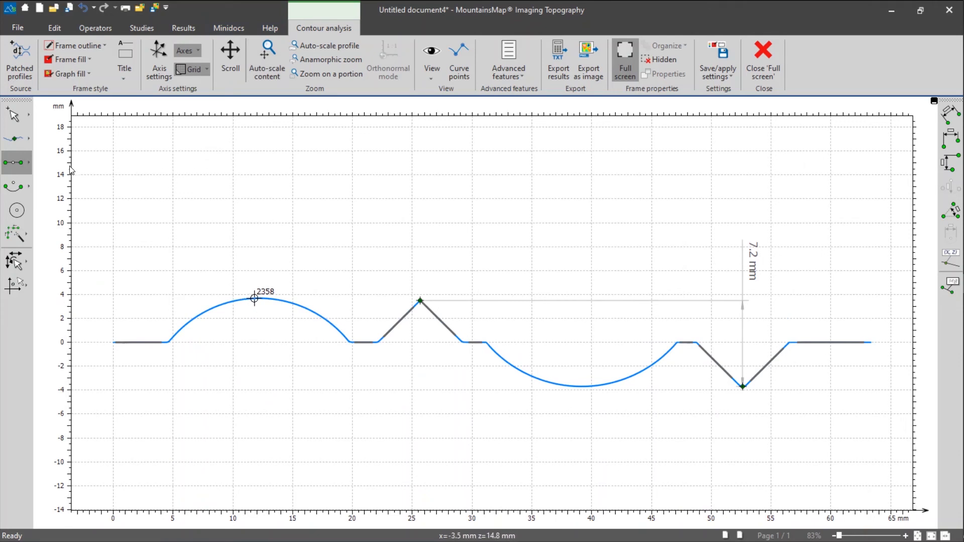
pyautogui.click(7, 189)
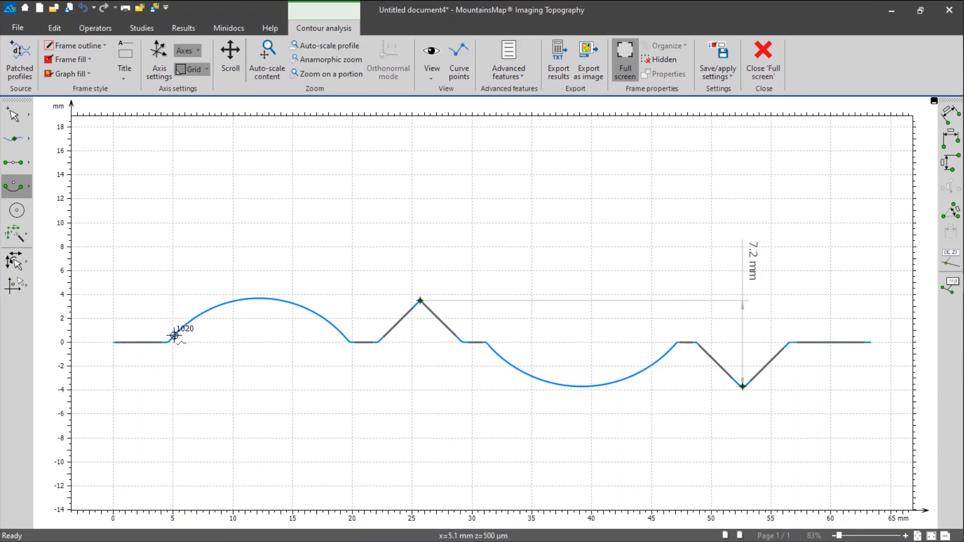
pyautogui.moveTo(175, 336); pyautogui.dragTo(343, 334)
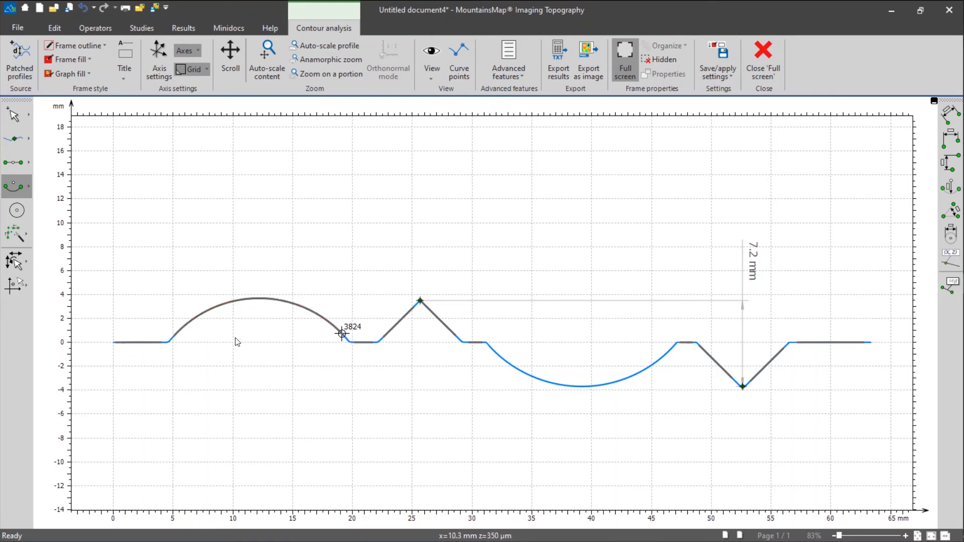
pyautogui.press('Escape')
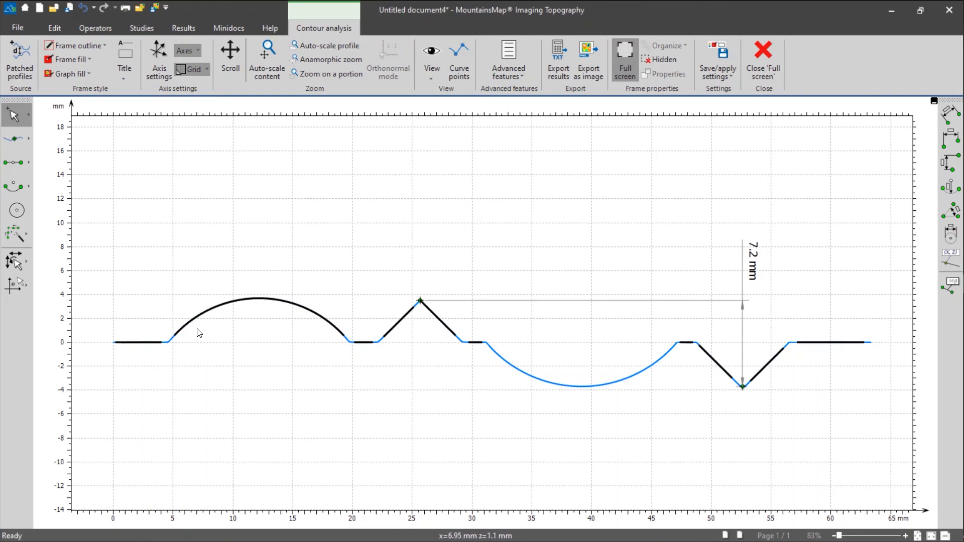
# Step: Create an arc on the concave round groove, from about x = 32 mm to x = 46 mm
pyautogui.click(16, 186)
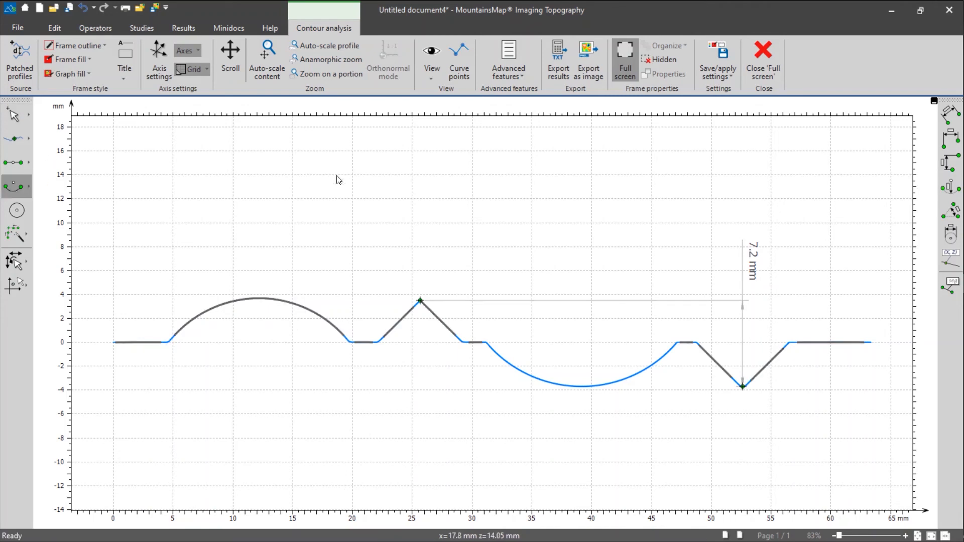
pyautogui.click(494, 351)
pyautogui.click(667, 355)
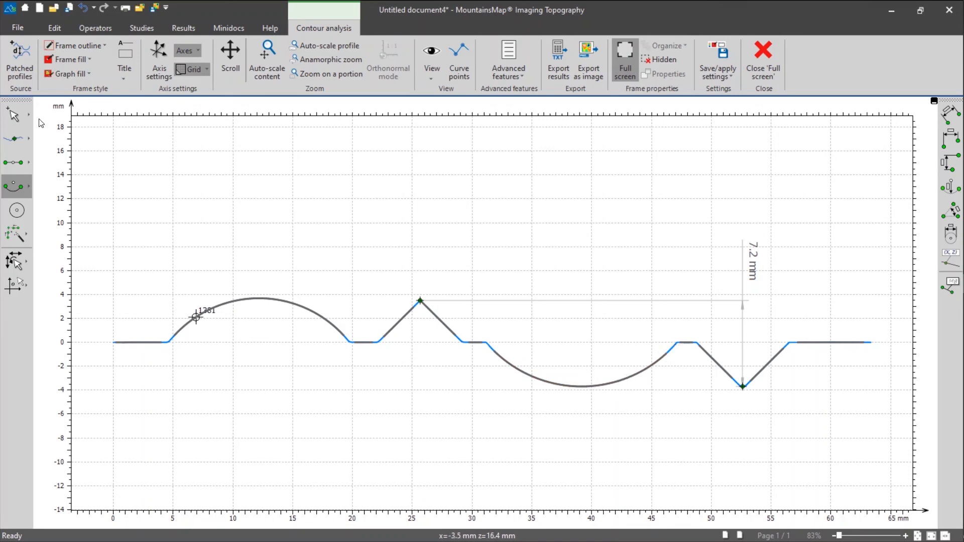
pyautogui.press('Escape')
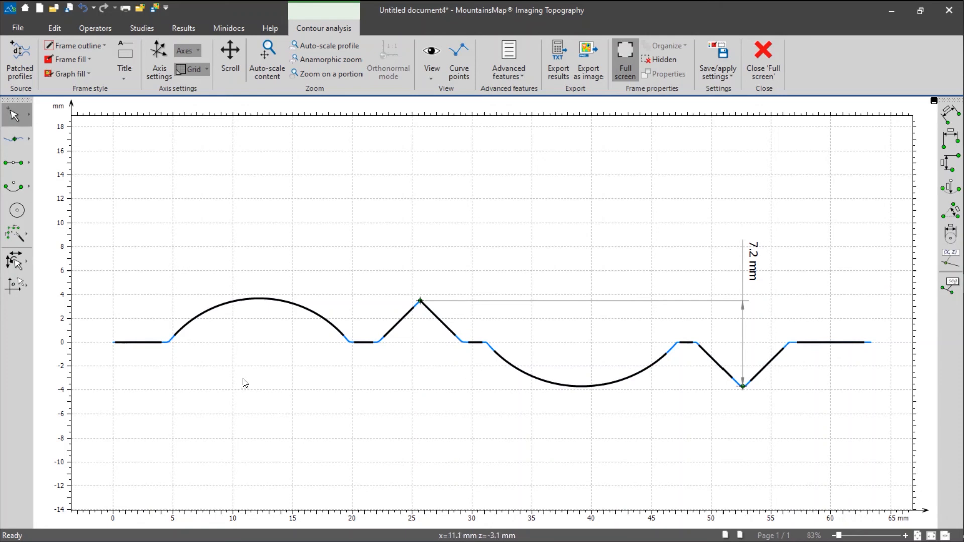
# Step: Join the starting flat segment to the arc of the convex bump
pyautogui.scroll(5, 157, 359)
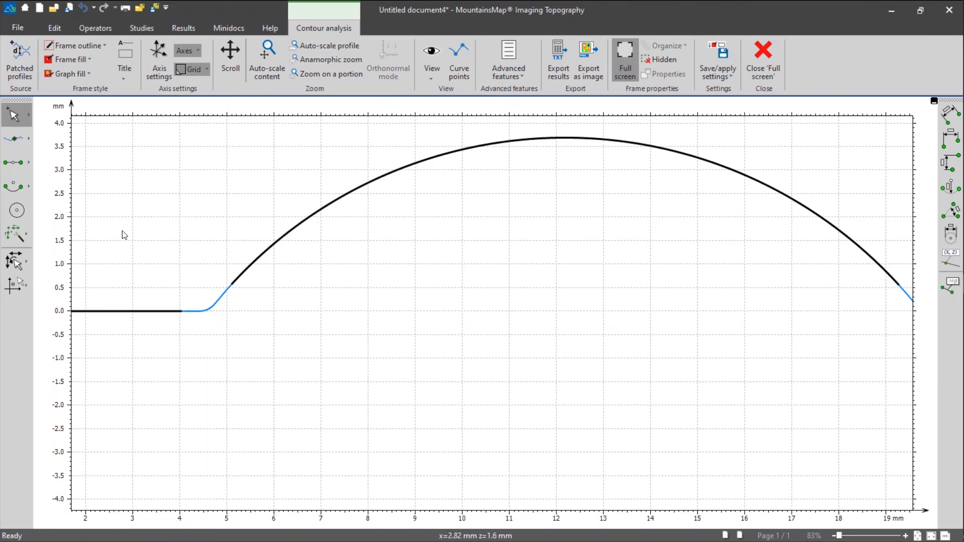
pyautogui.click(19, 238)
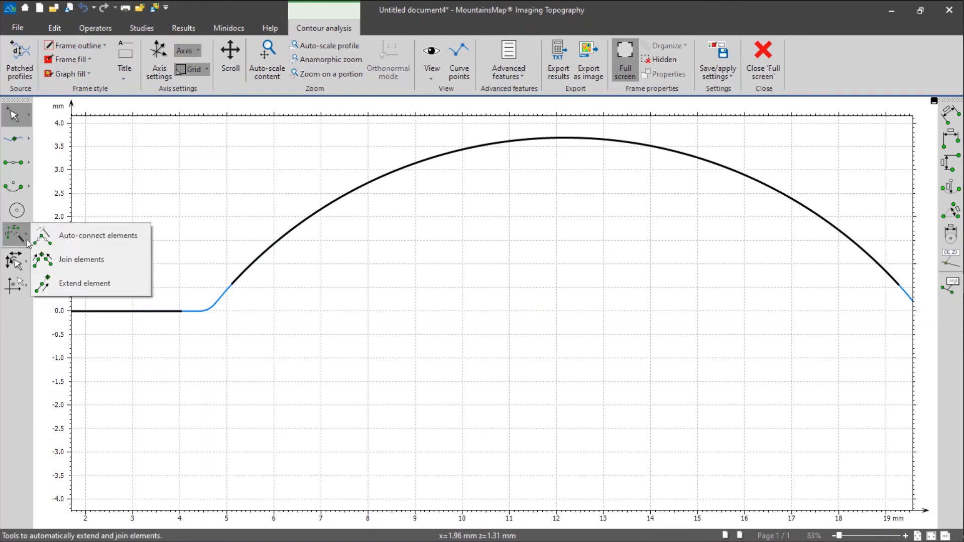
pyautogui.click(116, 262)
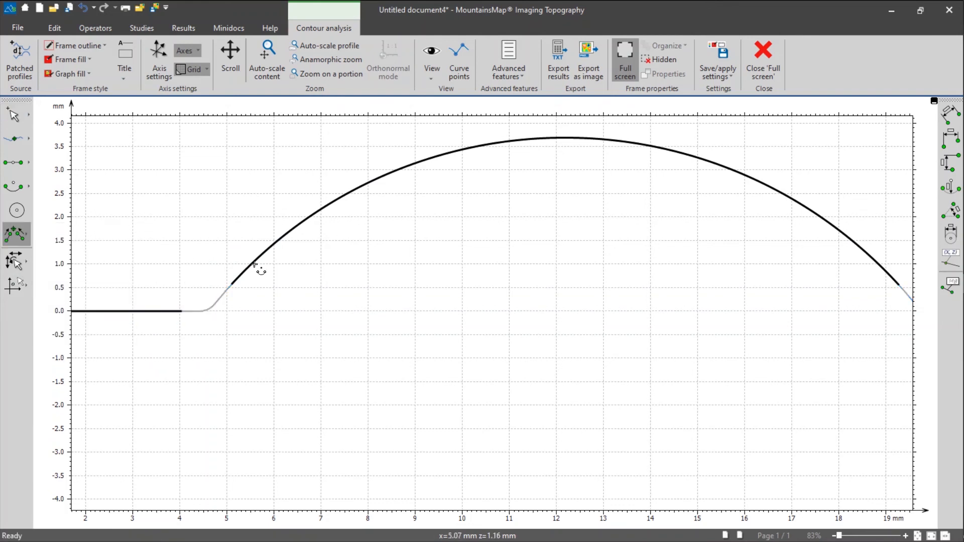
pyautogui.click(139, 312)
pyautogui.click(303, 228)
# Step: Auto-connect the remaining segments and arcs along the whole profile
pyautogui.click(254, 59)
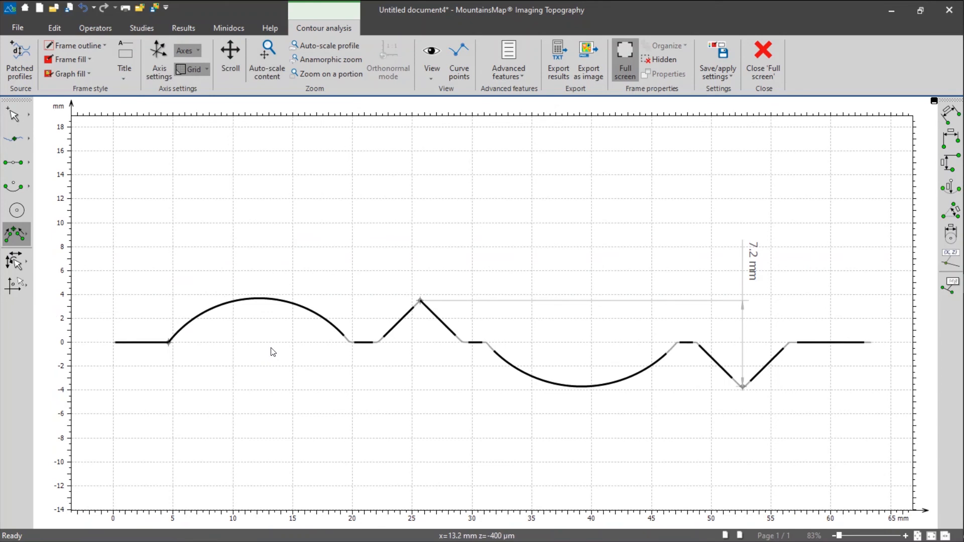
pyautogui.click(25, 231)
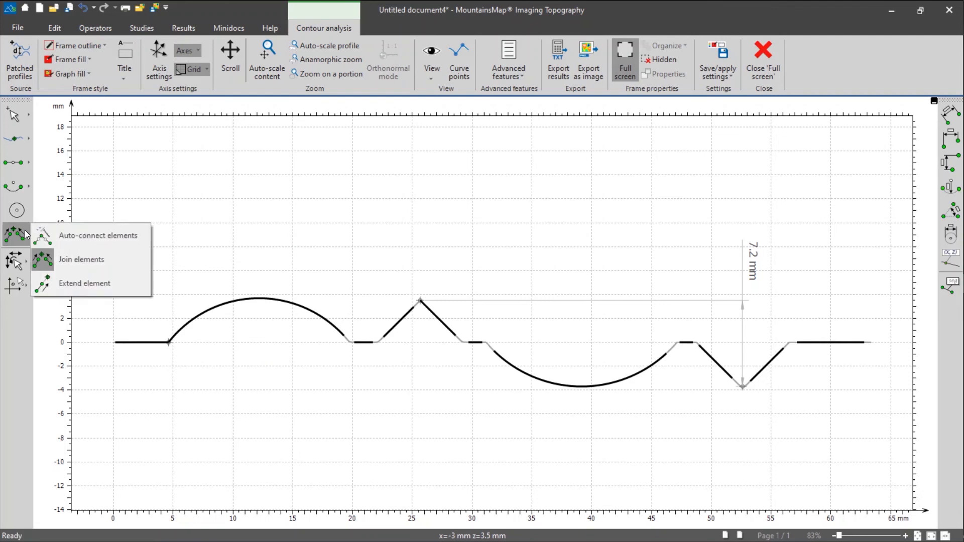
pyautogui.click(102, 241)
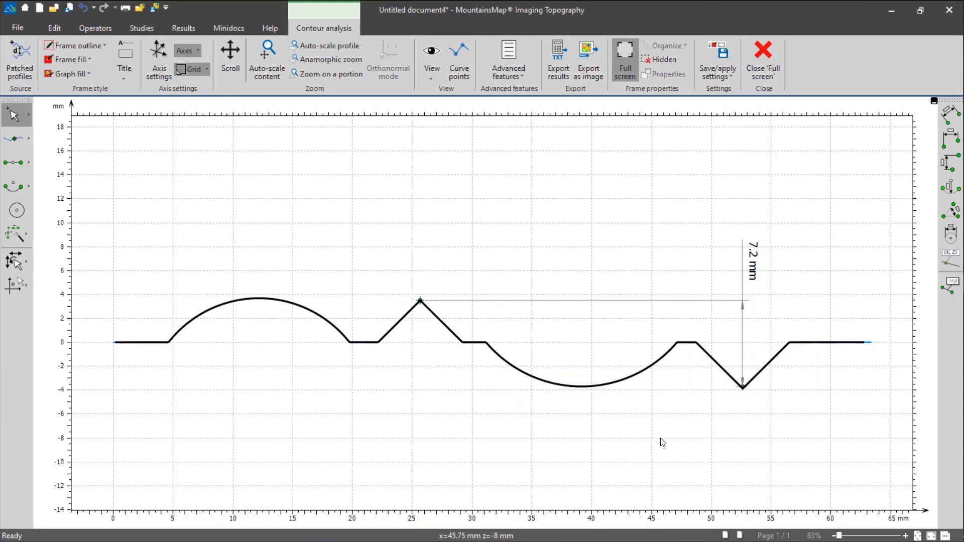
pyautogui.click(270, 65)
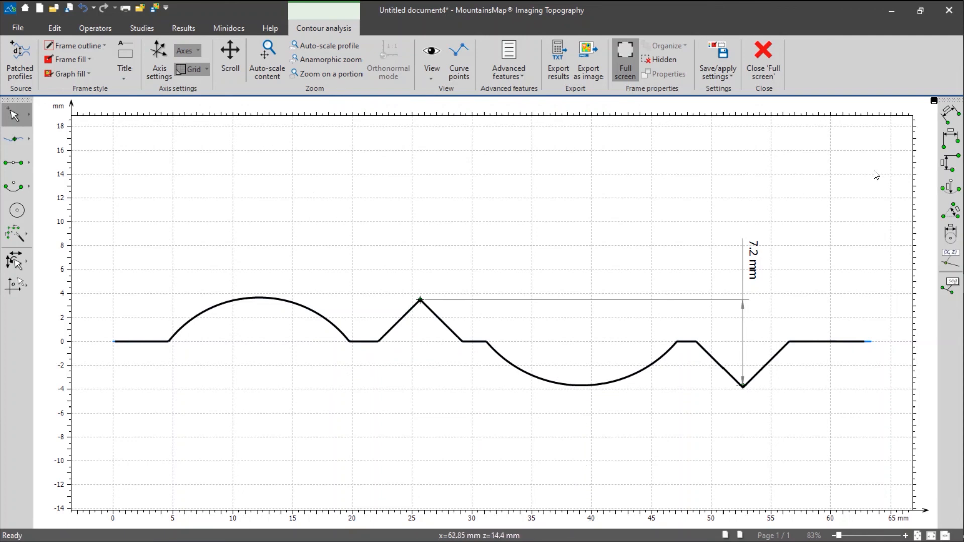
# Step: Measure the angle between the two flanks of the triangular peak
pyautogui.click(941, 211)
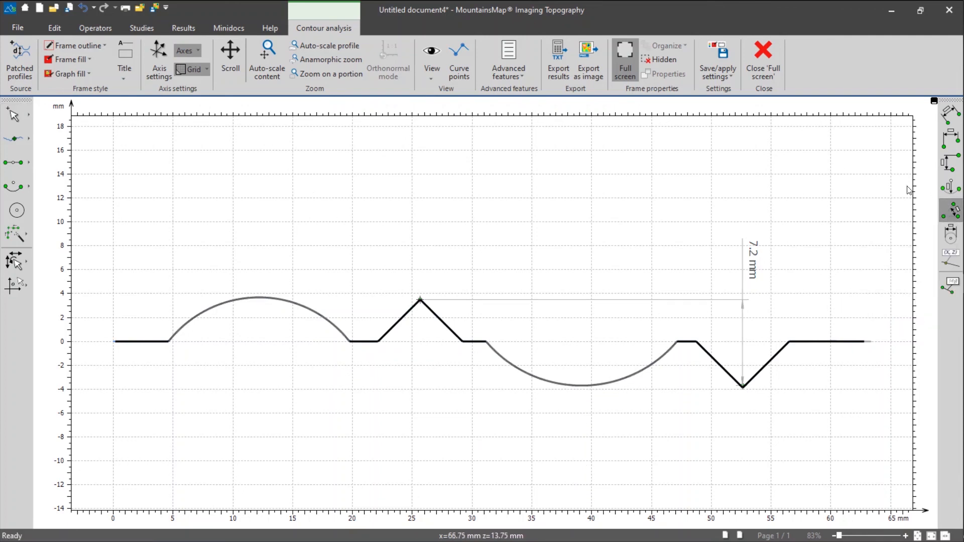
pyautogui.click(397, 320)
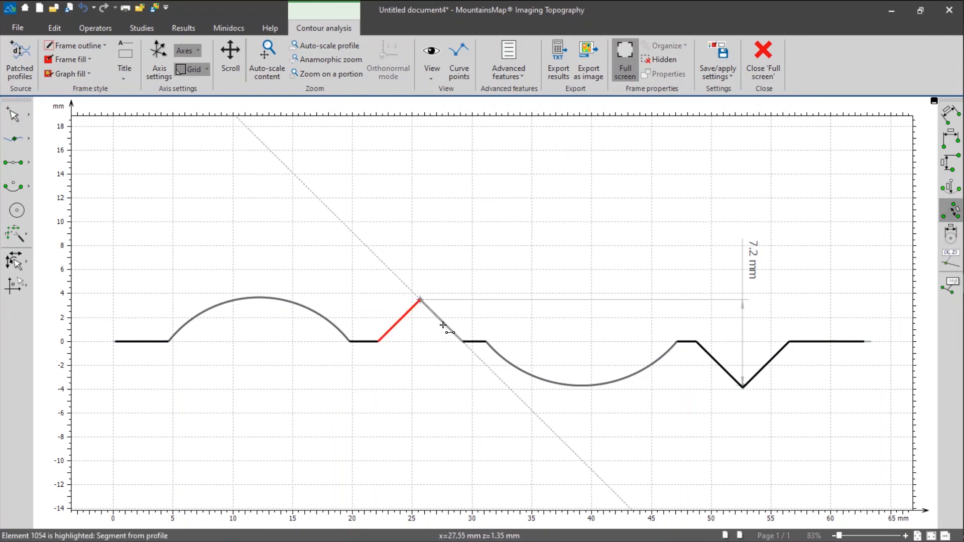
pyautogui.click(443, 326)
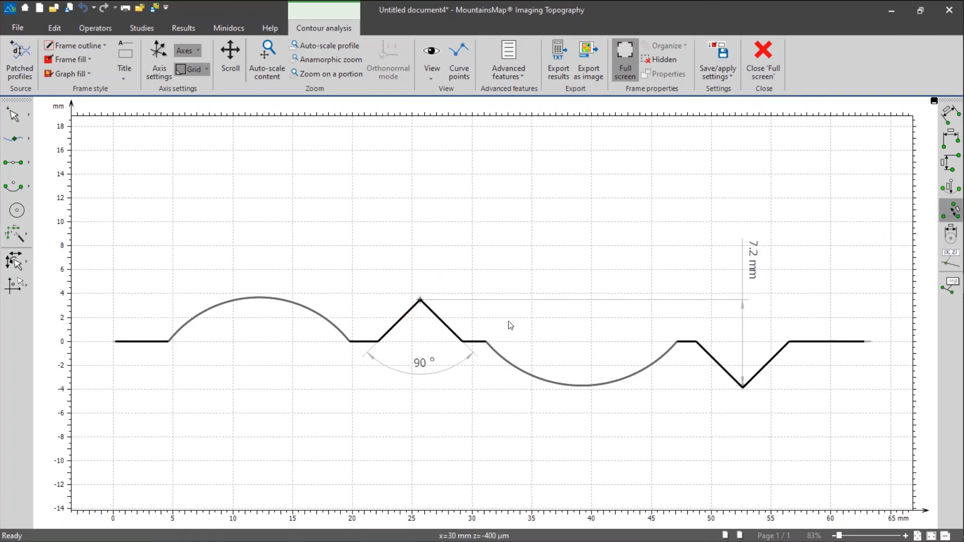
# Step: Measure the angle between the two flanks of the V-shaped groove, placing the dimension below the groove
pyautogui.click(715, 365)
pyautogui.click(771, 360)
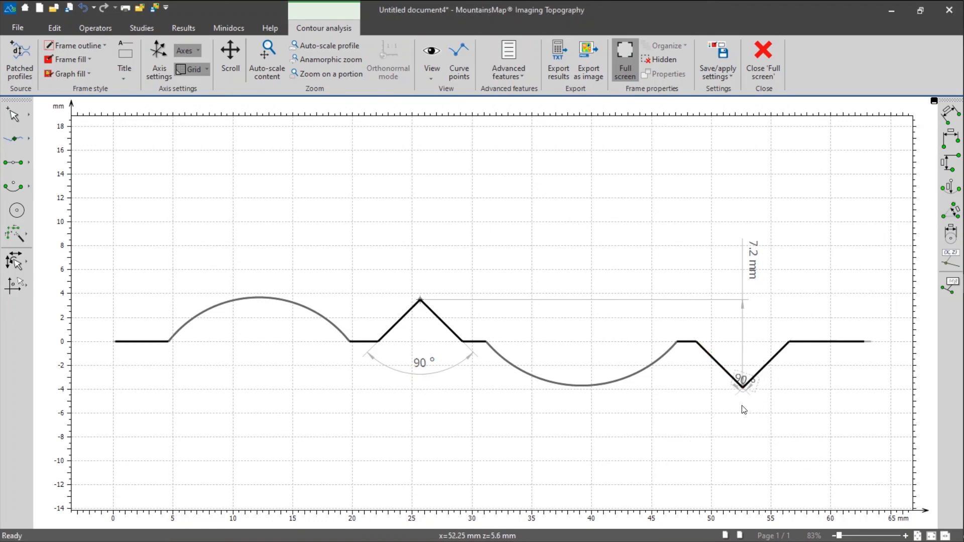
pyautogui.click(757, 448)
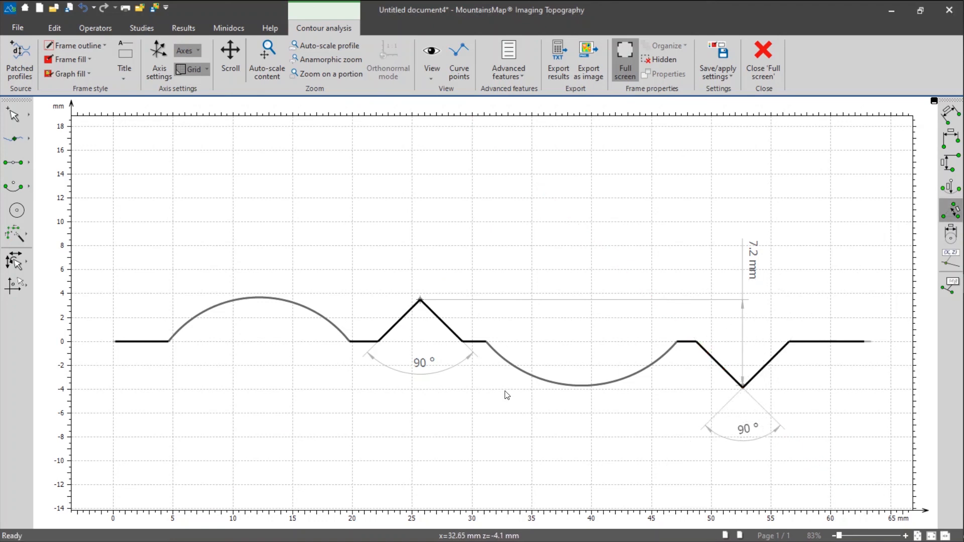
pyautogui.press('Escape')
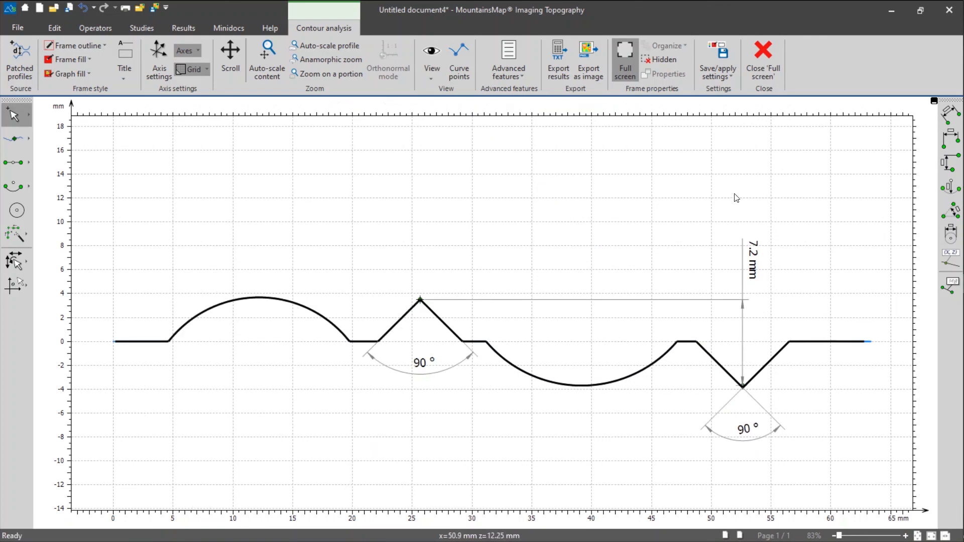
# Step: Measure the radius of the convex bump's arc, placing the dimension text below the starting flat
pyautogui.click(952, 188)
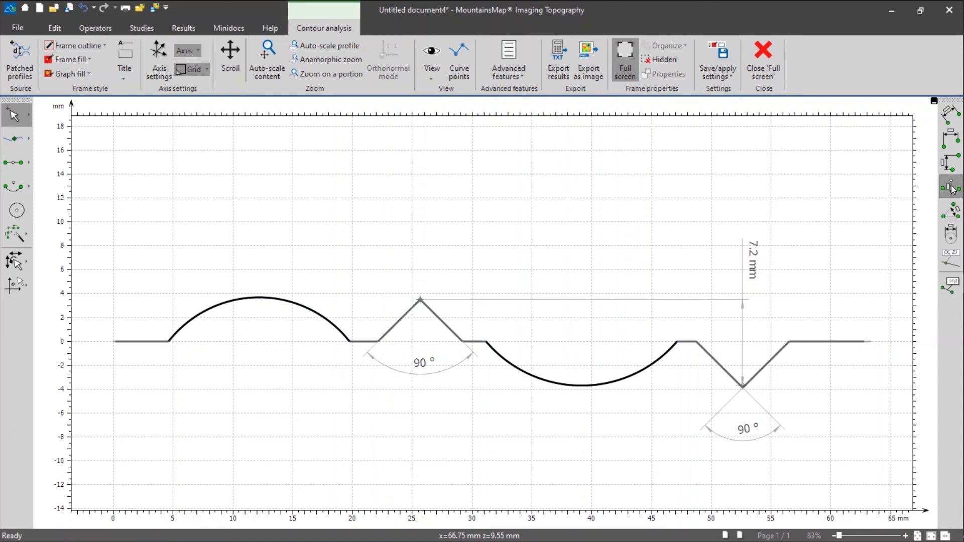
pyautogui.click(244, 307)
pyautogui.moveTo(213, 335); pyautogui.dragTo(160, 408)
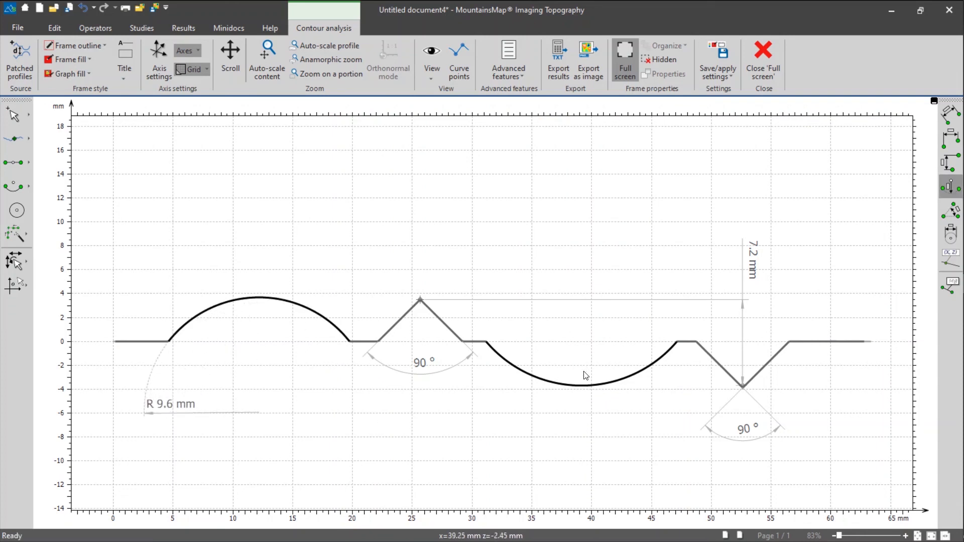
# Step: Measure the radius of the concave groove's arc, placing the dimension text above the triangular peak
pyautogui.click(584, 386)
pyautogui.moveTo(573, 358)
pyautogui.mouseDown()
pyautogui.moveTo(463, 280)
pyautogui.moveTo(388, 251)
pyautogui.mouseUp()
pyautogui.rightClick(568, 456)
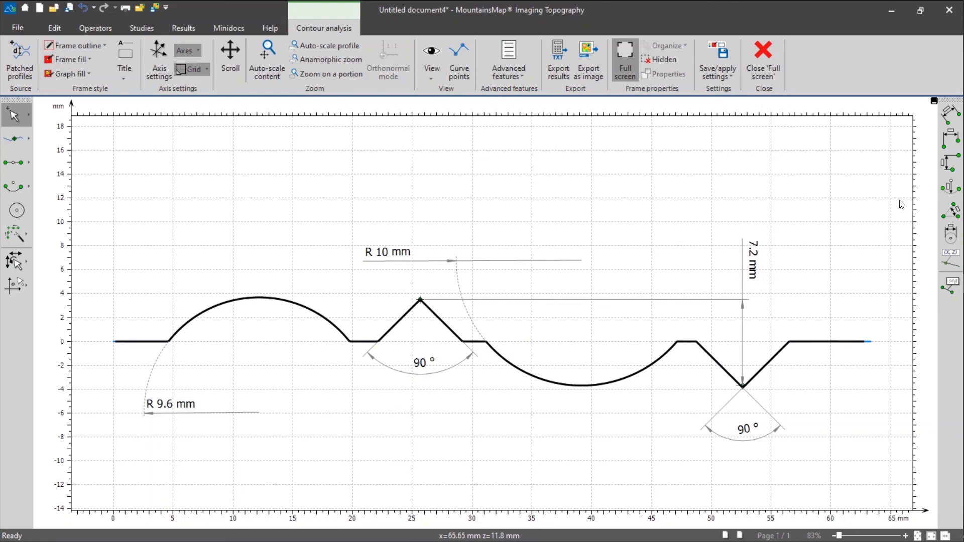
# Step: Measure the horizontal distance between the peak point and the V-shaped groove's lowest point, placing the dimension below the profile
pyautogui.click(951, 145)
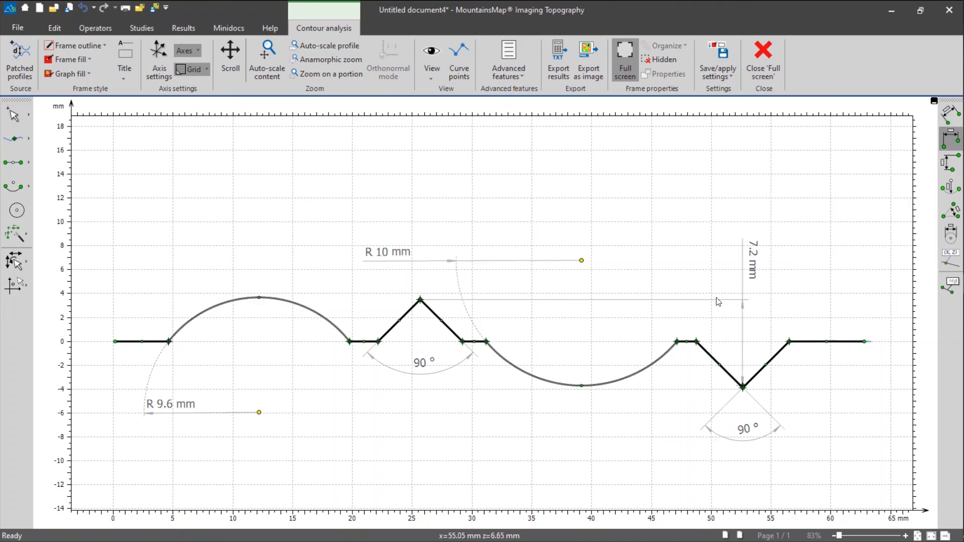
pyautogui.click(420, 300)
pyautogui.click(741, 387)
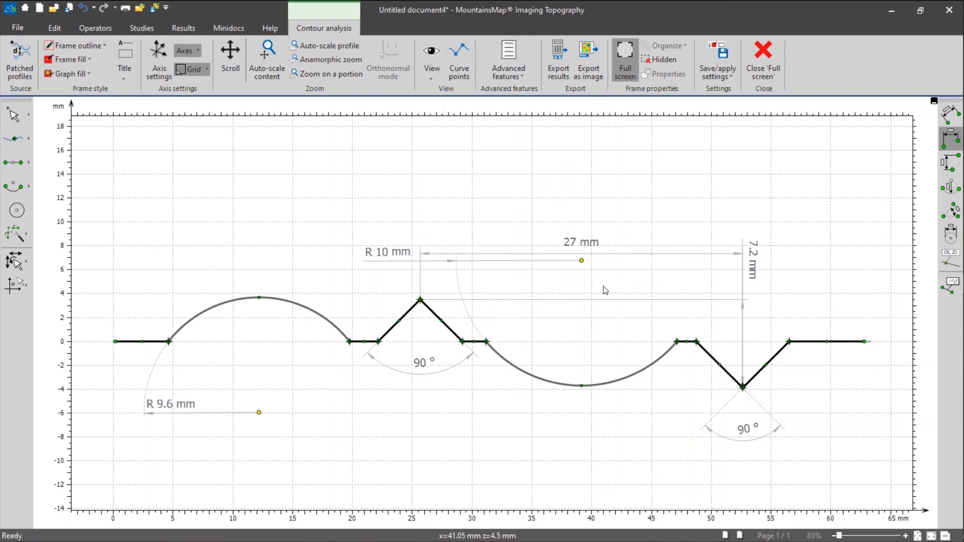
pyautogui.moveTo(581, 242); pyautogui.dragTo(576, 426)
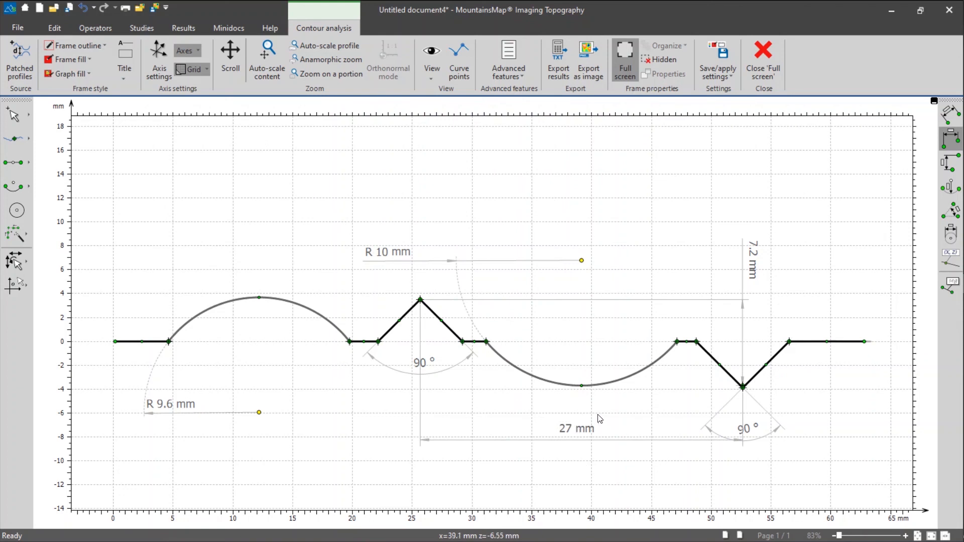
# Step: Measure the horizontal length of the starting flat segment, placing the dimension above the profile
pyautogui.click(129, 342)
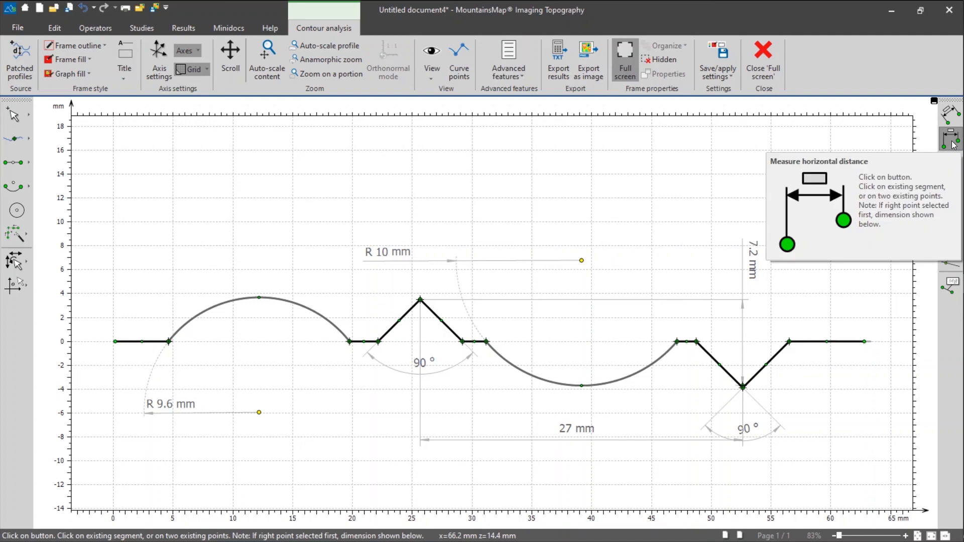
pyautogui.click(126, 340)
pyautogui.click(144, 290)
pyautogui.moveTo(144, 291); pyautogui.dragTo(145, 270)
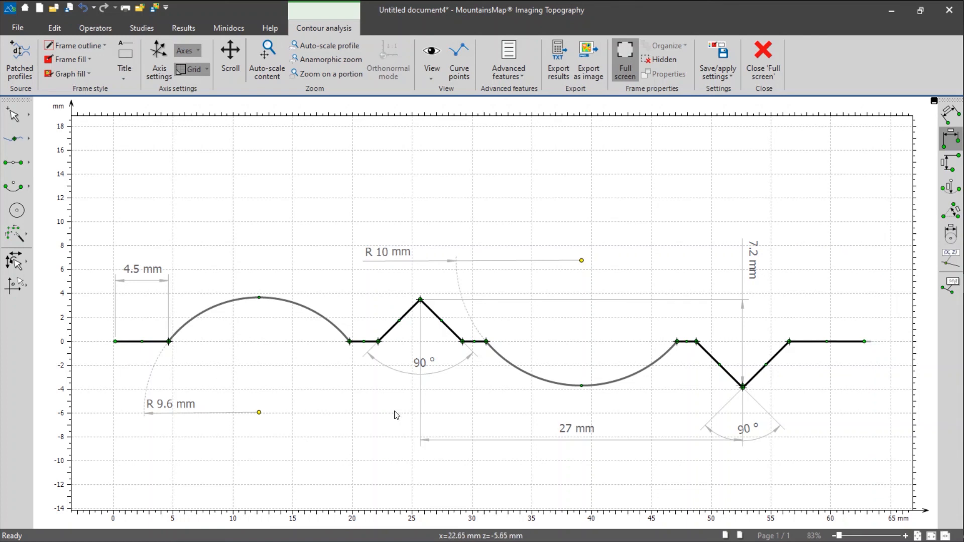
pyautogui.click(389, 453)
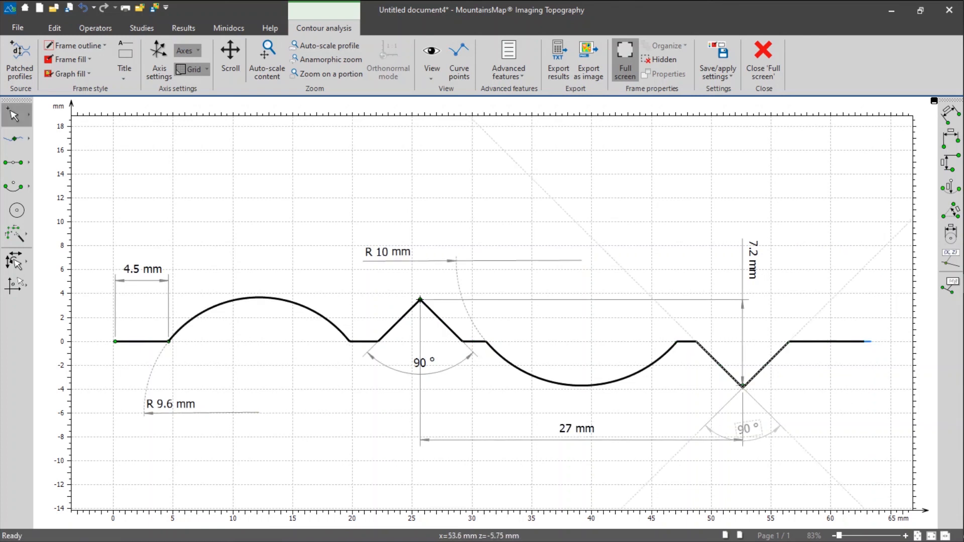